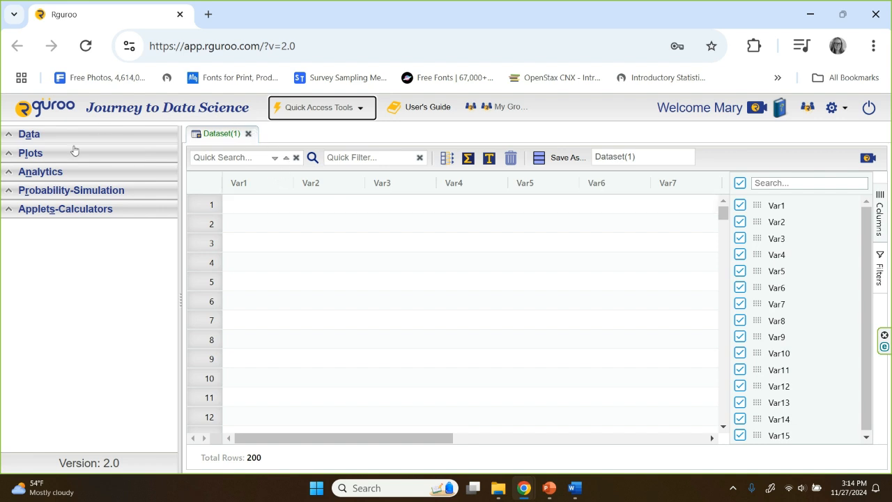
# Step: Create a new data table and extend it to three rows and two variable columns
pyautogui.click(24, 134)
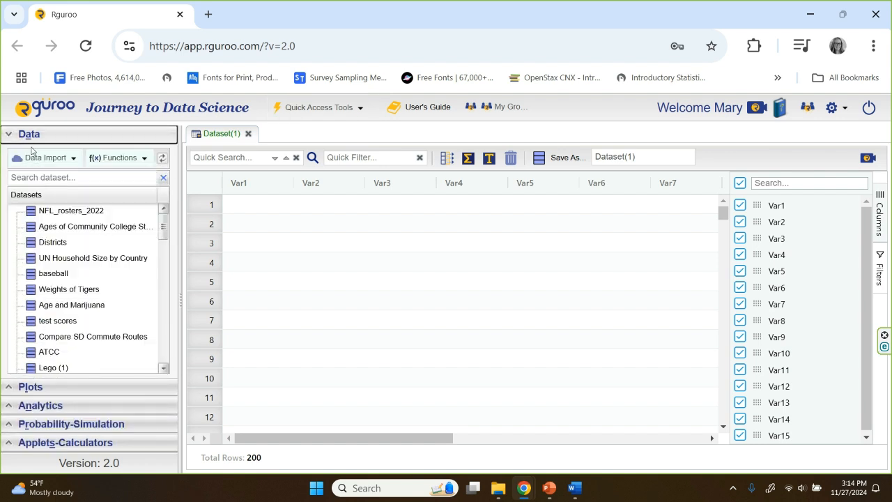
pyautogui.click(38, 159)
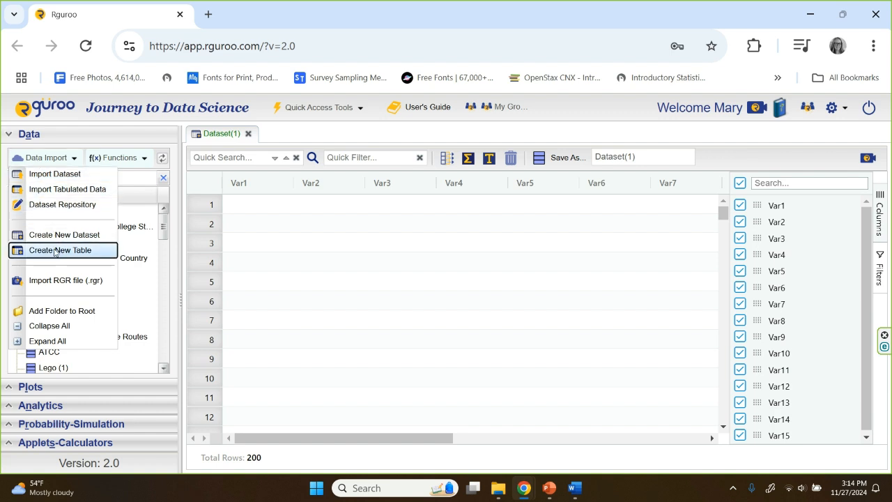
pyautogui.click(54, 250)
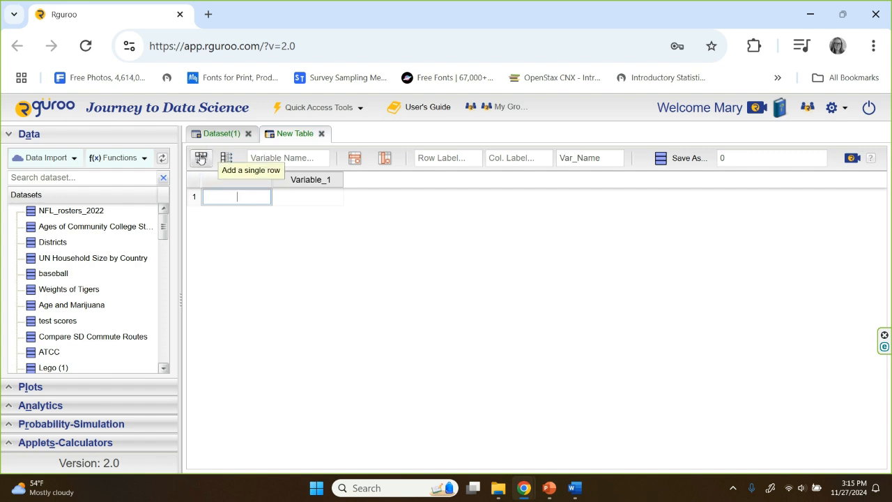
pyautogui.click(200, 159)
pyautogui.click(201, 159)
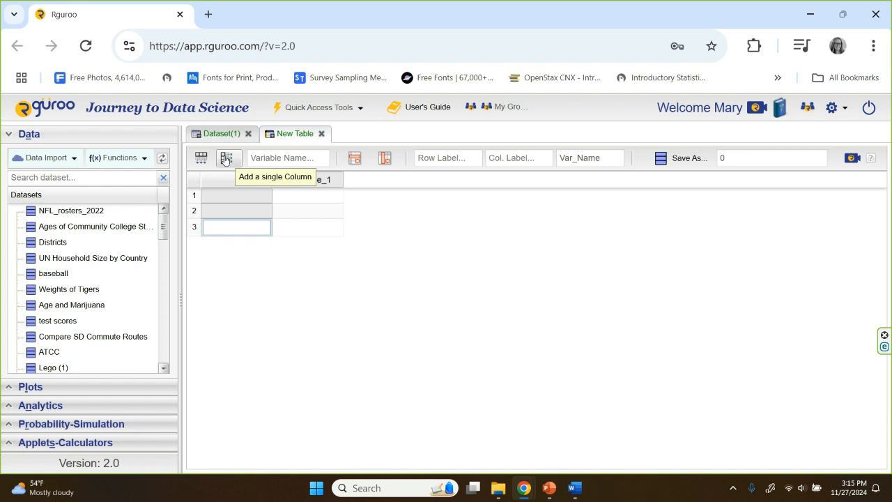
pyautogui.click(225, 159)
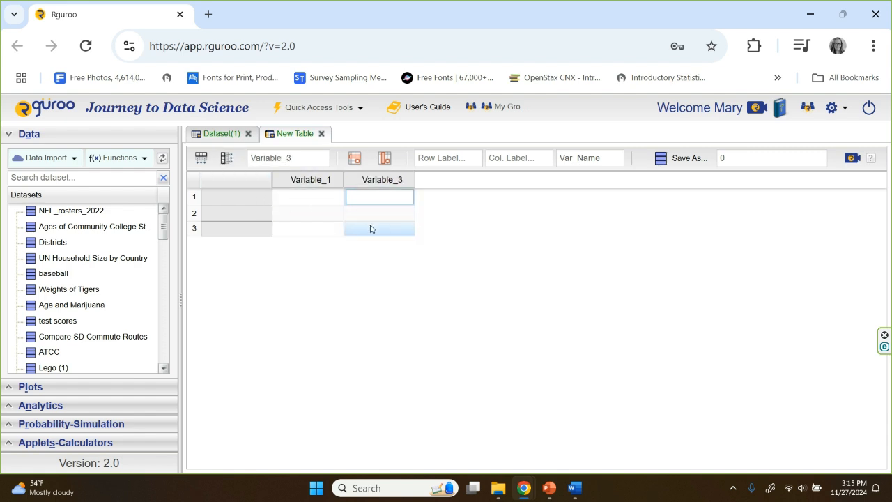
# Step: Label the three table rows Rep, Dem and Ind
pyautogui.click(237, 203)
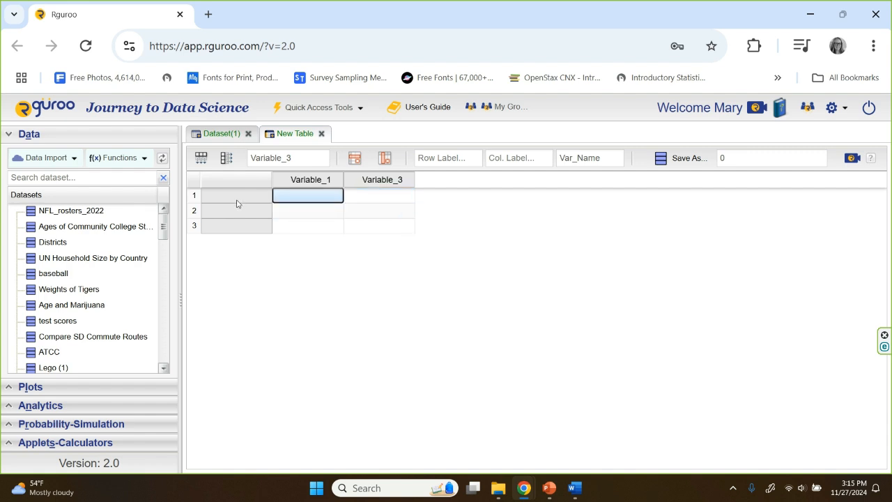
pyautogui.doubleClick(233, 196)
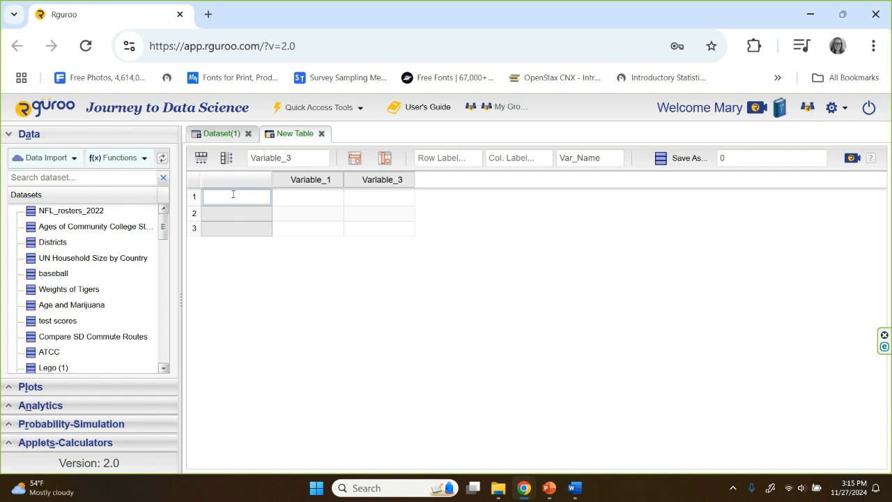
pyautogui.write('Rep')
pyautogui.press('Tab')
pyautogui.press('Tab')
pyautogui.press('Tab')
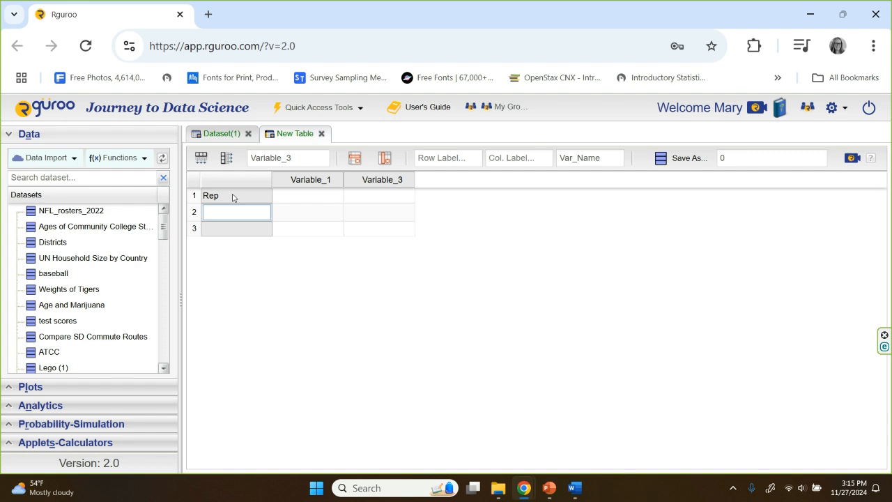
pyautogui.write('Dem')
pyautogui.press('Tab')
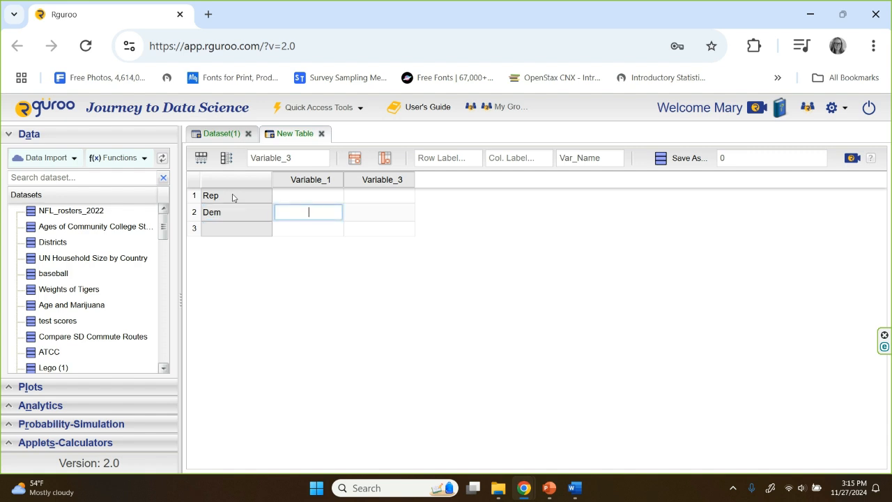
pyautogui.press('Tab')
pyautogui.press('Tab')
pyautogui.write('Ind')
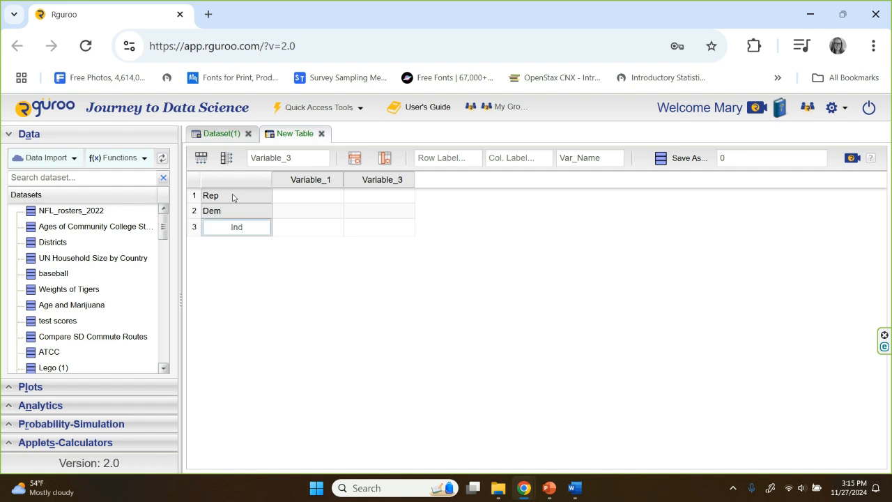
pyautogui.press('Tab')
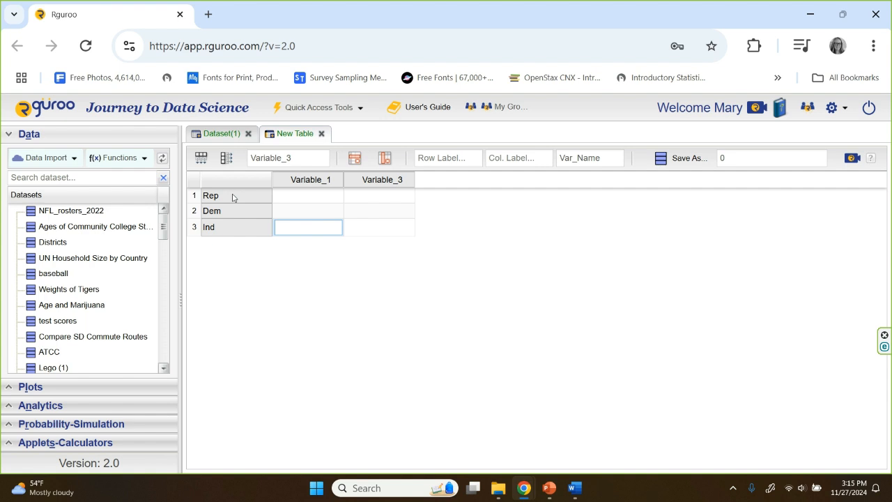
# Step: Rename the table's first variable column to Yes
pyautogui.click(318, 181)
pyautogui.click(303, 158)
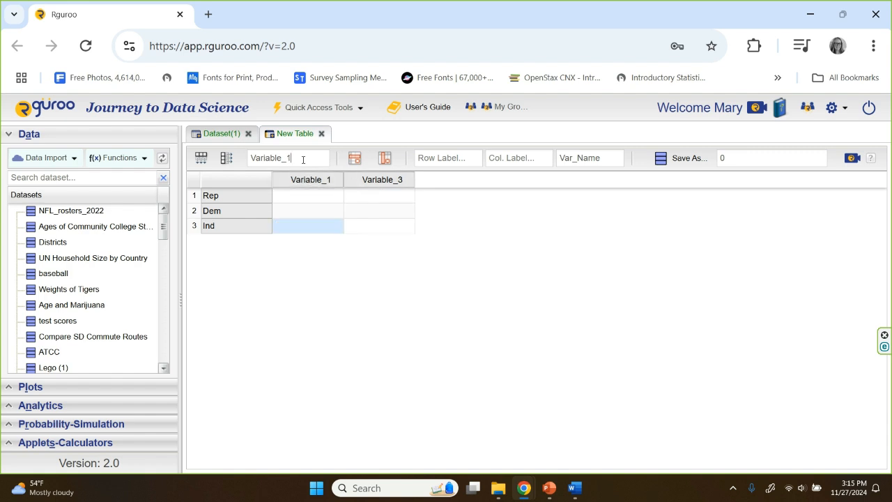
pyautogui.press('BackSpace')
pyautogui.press('BackSpace')
pyautogui.press('BackSpace')
pyautogui.press('BackSpace')
pyautogui.press('BackSpace')
pyautogui.press('BackSpace')
pyautogui.press('BackSpace')
pyautogui.press('BackSpace')
pyautogui.press('BackSpace')
pyautogui.write('2')
pyautogui.press('Return')
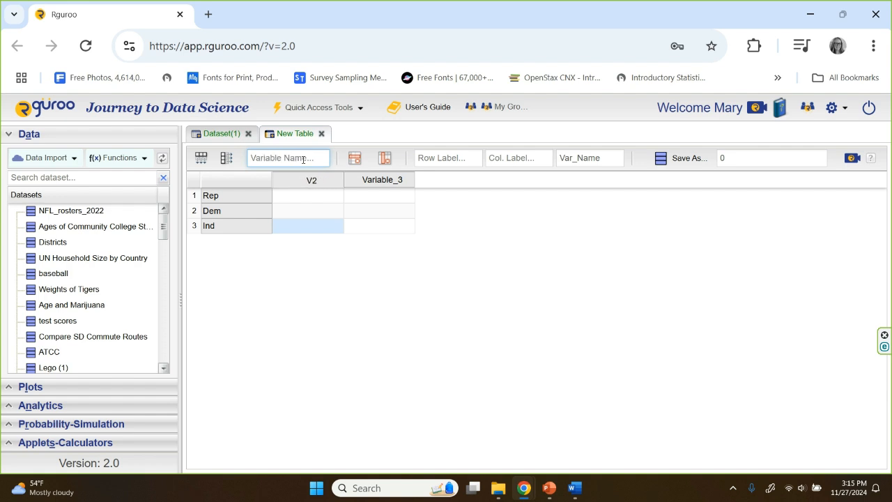
pyautogui.write('Yes')
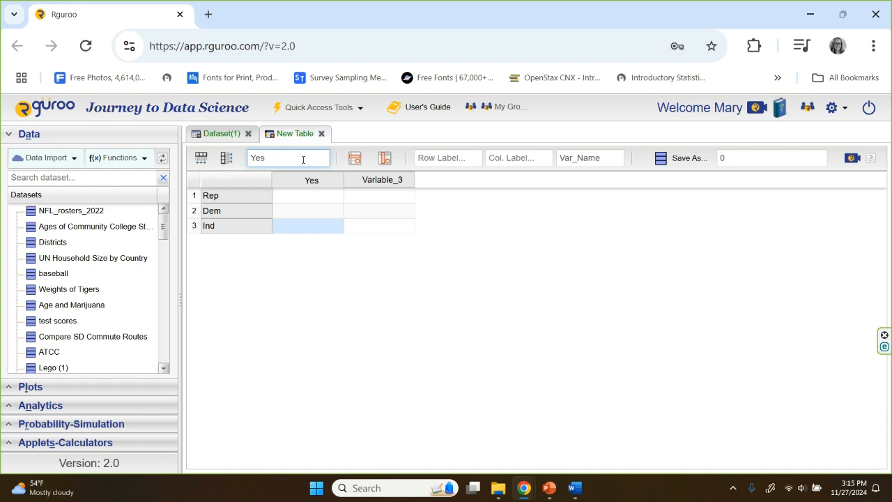
# Step: Rename the table's second variable column to No
pyautogui.click(380, 179)
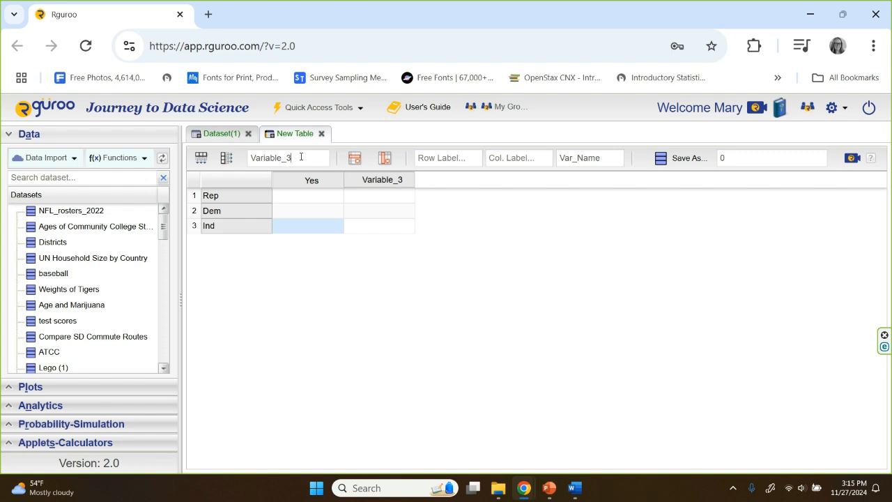
pyautogui.moveTo(293, 158); pyautogui.dragTo(239, 151)
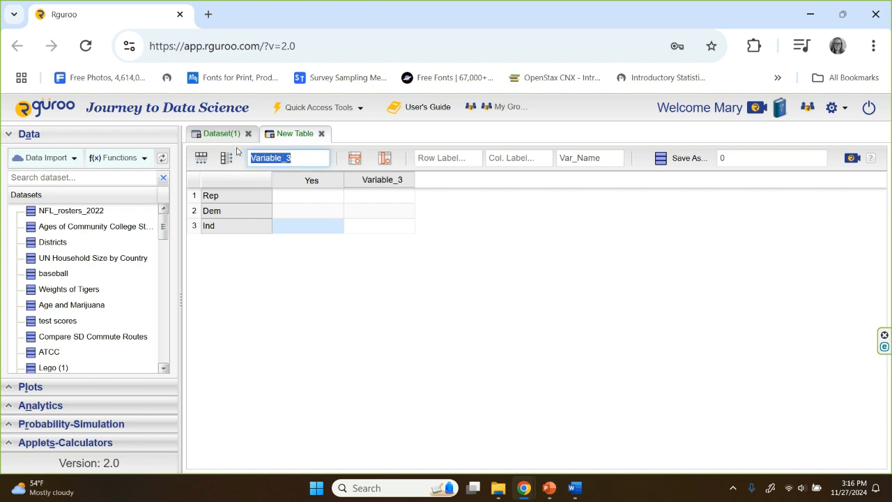
pyautogui.write('No')
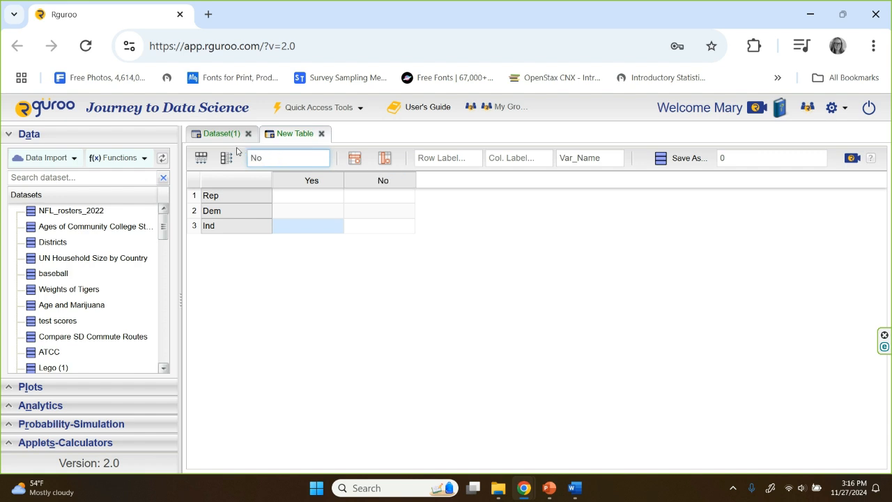
# Step: Fill in the Rep row with 208 for Yes and 193 for No
pyautogui.click(321, 199)
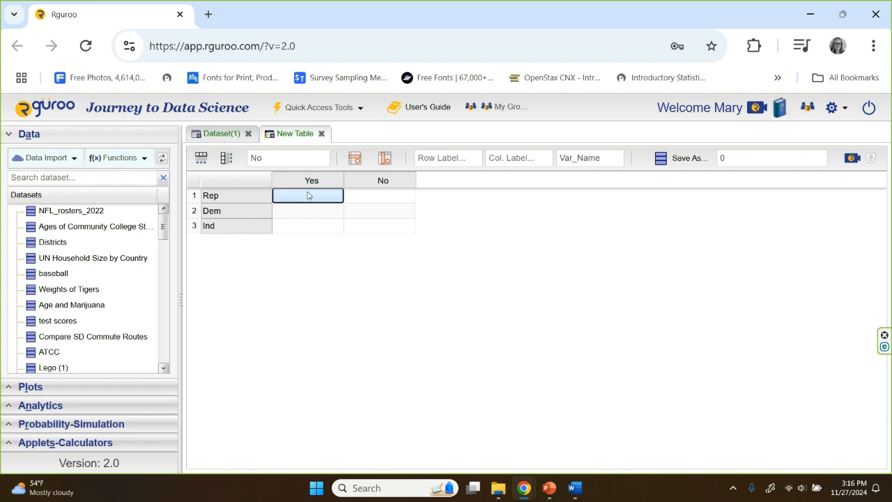
pyautogui.doubleClick(308, 195)
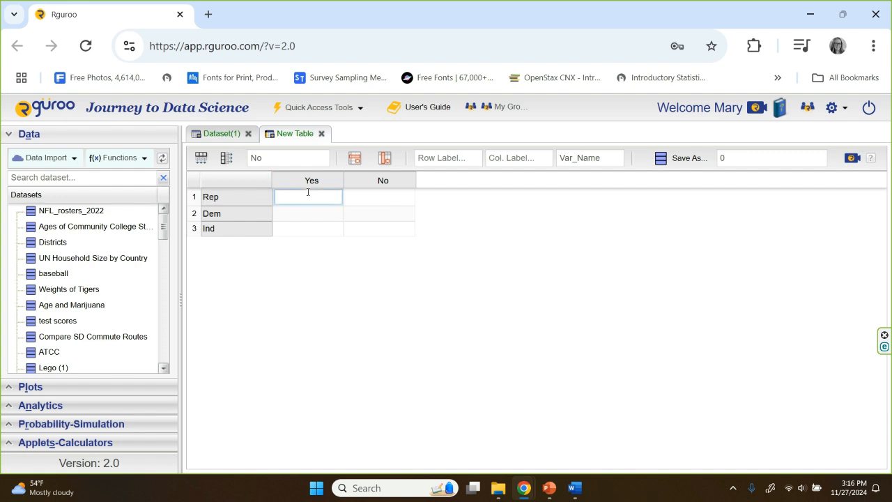
pyautogui.write('208')
pyautogui.press('Tab')
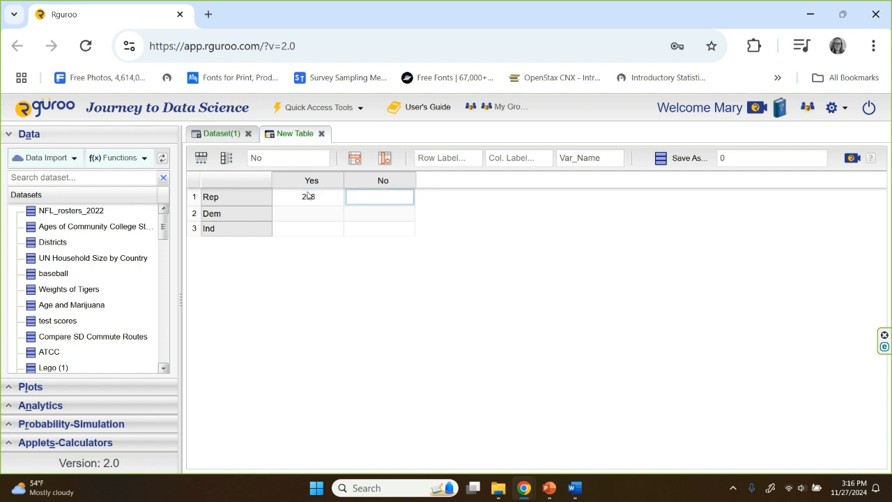
pyautogui.write('193')
pyautogui.press('Tab')
# Step: Fill in the Dem row with 387 for Yes and 30 for No
pyautogui.press('Tab')
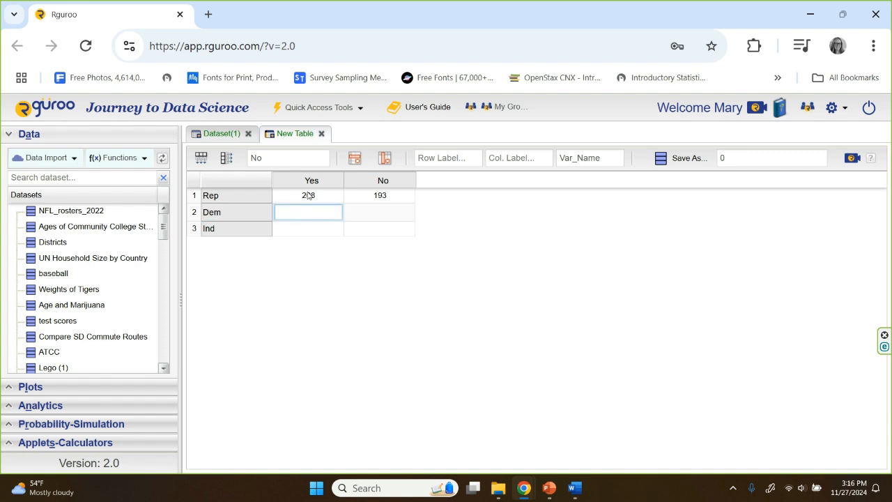
pyautogui.write('387')
pyautogui.press('Tab')
pyautogui.press('Tab')
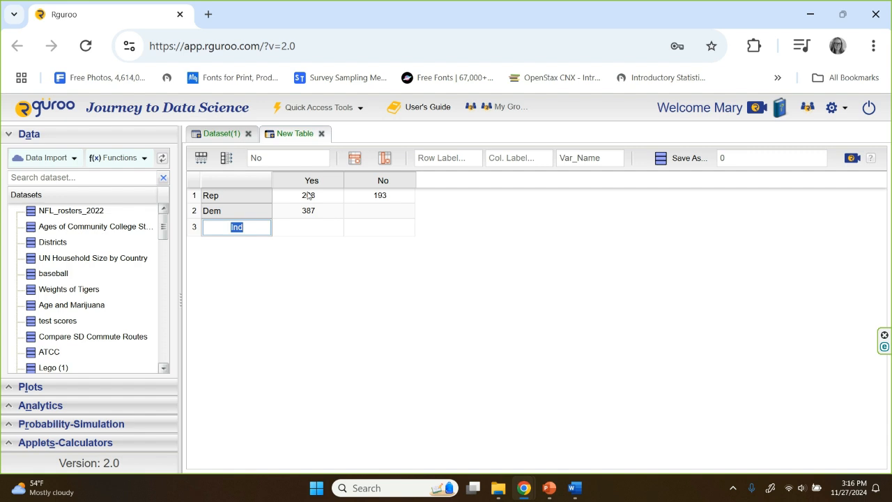
pyautogui.press('Tab')
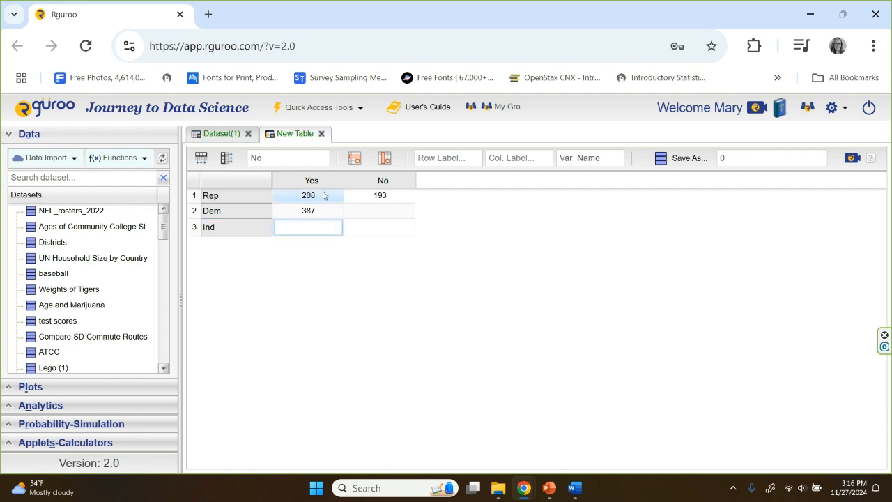
pyautogui.click(375, 214)
pyautogui.click(375, 212)
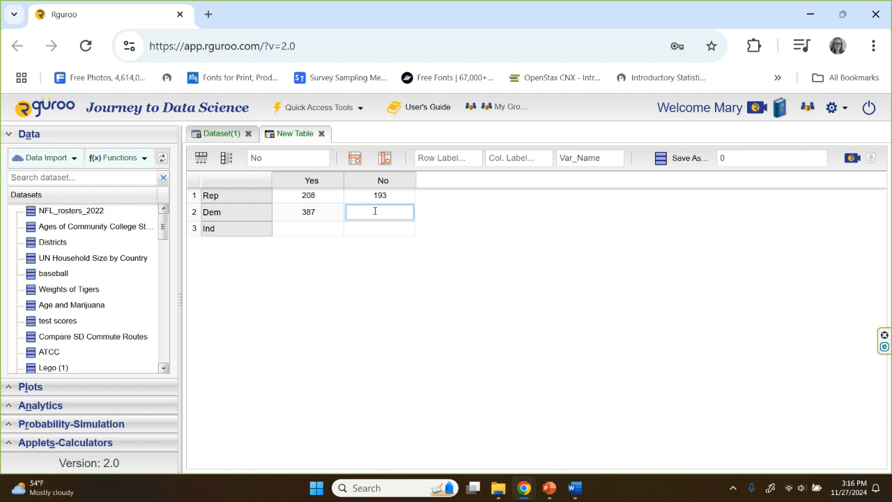
pyautogui.write('30')
pyautogui.press('Tab')
# Step: Fill in the Ind row with 476 for Yes and 193 for No
pyautogui.press('Tab')
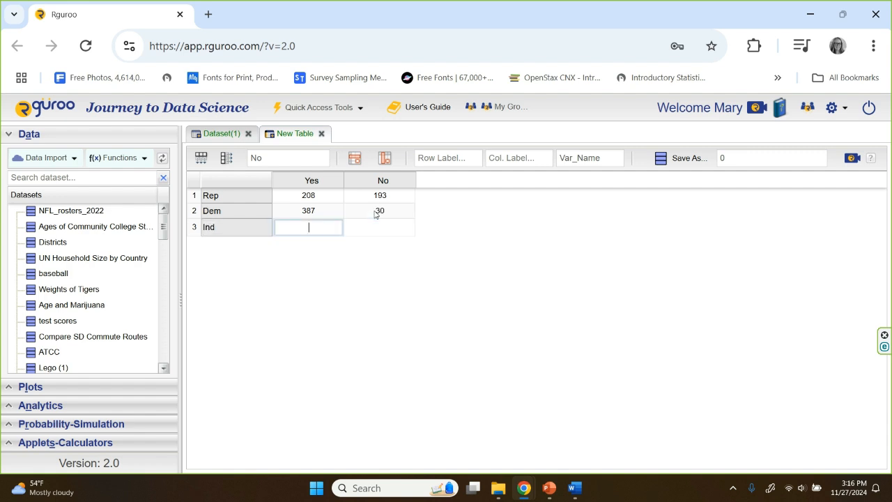
pyautogui.write('476')
pyautogui.press('Tab')
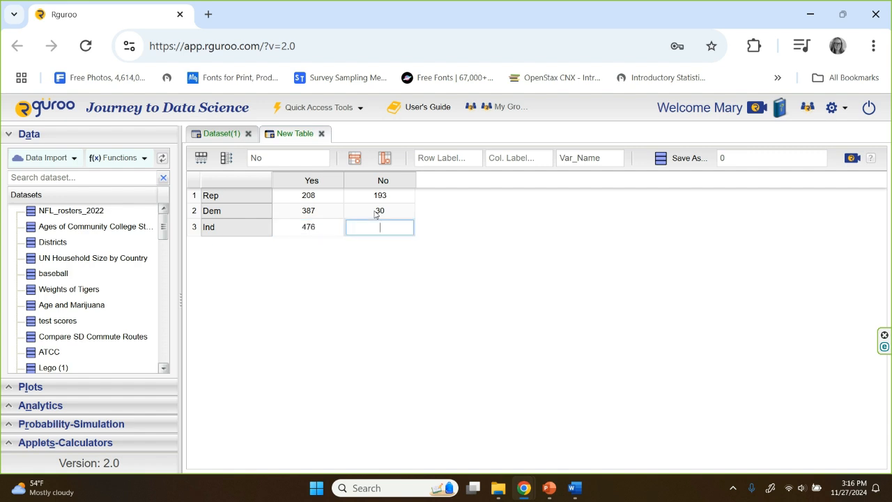
pyautogui.write('193')
pyautogui.click(416, 309)
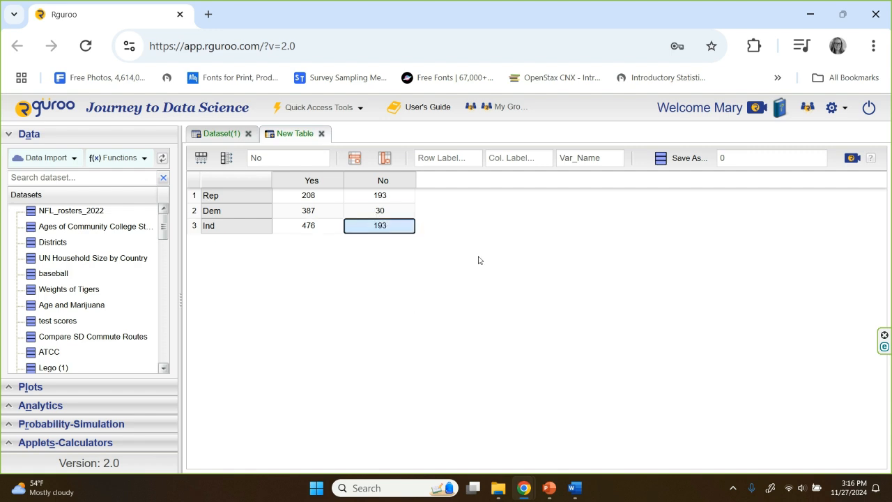
# Step: Name the table "Min Wag and Politics" and try to save it
pyautogui.click(721, 158)
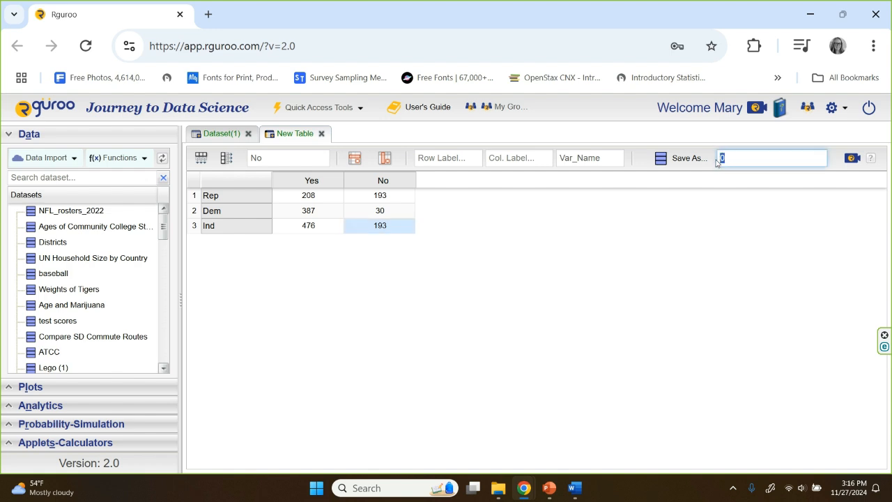
pyautogui.press('BackSpace')
pyautogui.write('Min Wag and Politics')
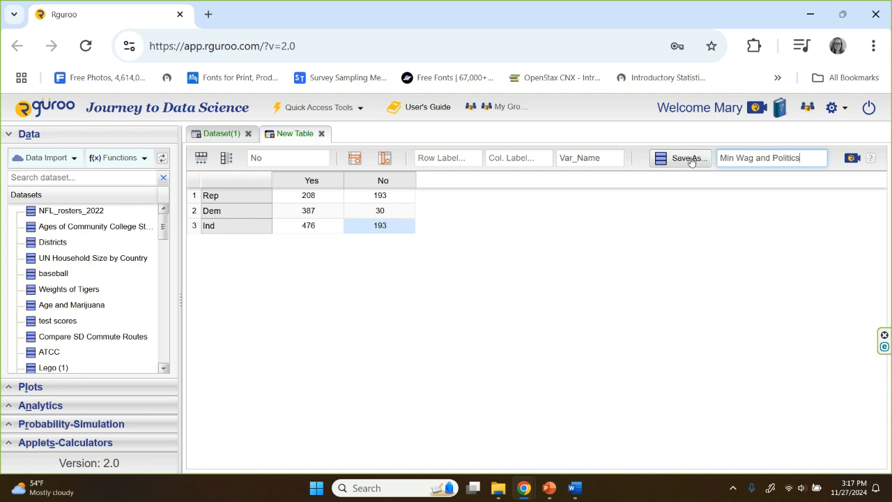
pyautogui.click(690, 159)
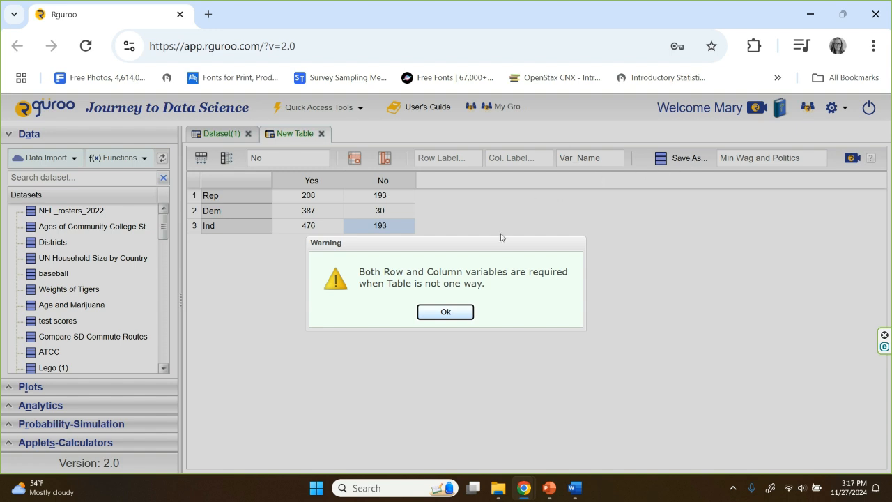
pyautogui.click(444, 313)
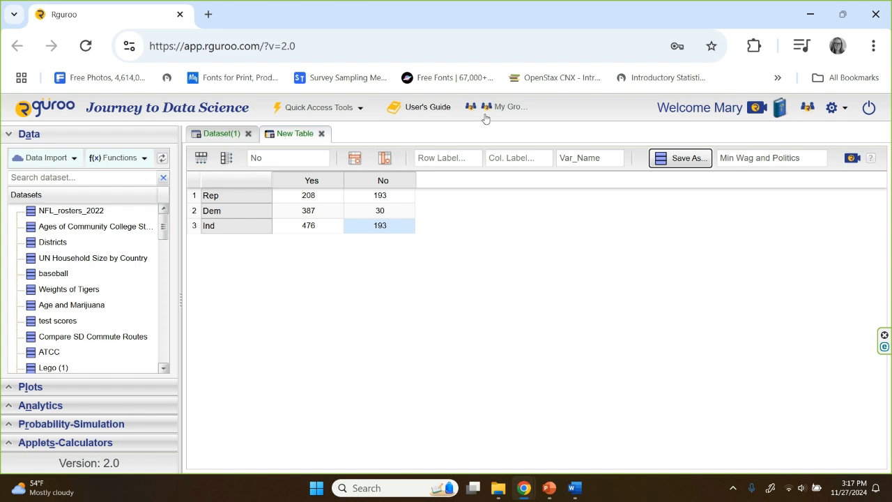
# Step: Set the table's row variable label to "Political Affiliation"
pyautogui.click(461, 155)
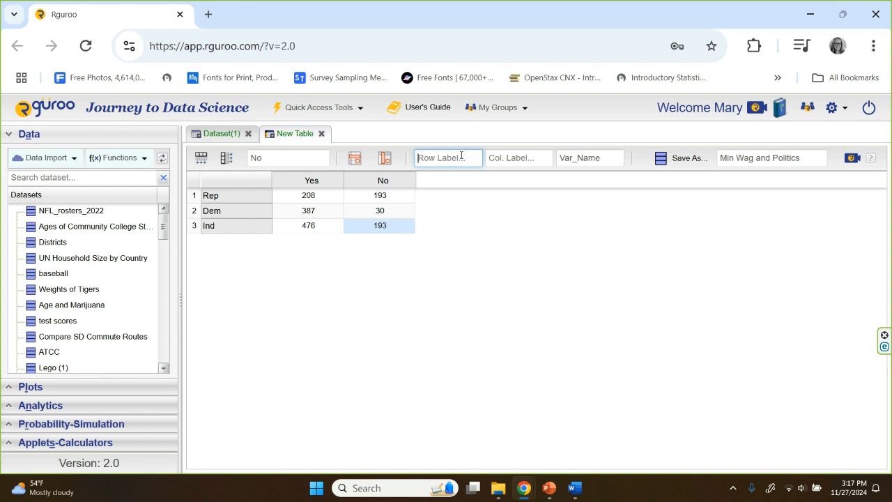
pyautogui.write('Pol')
pyautogui.write('itical A')
pyautogui.write('ff')
pyautogui.write('iliation')
pyautogui.press('Tab')
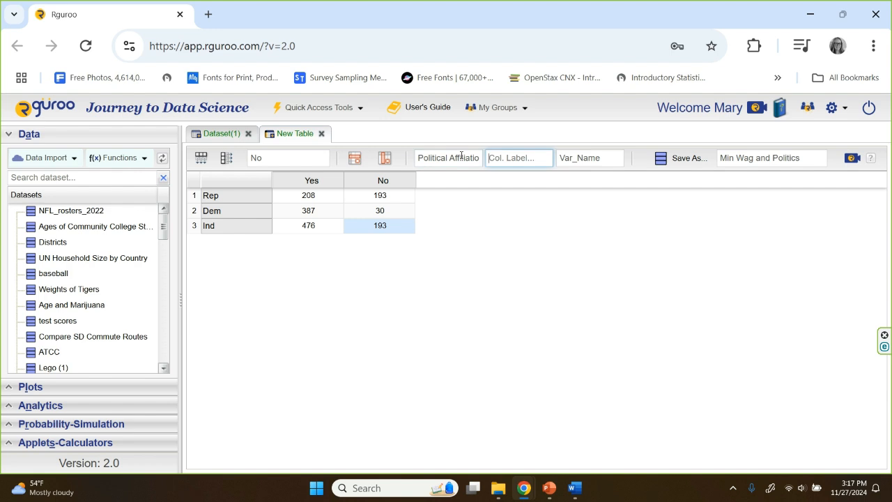
# Step: Set the table's column label to "Minimum Wage" and the name of its count variable to "Number"
pyautogui.write('Minimum Wage')
pyautogui.press('Tab')
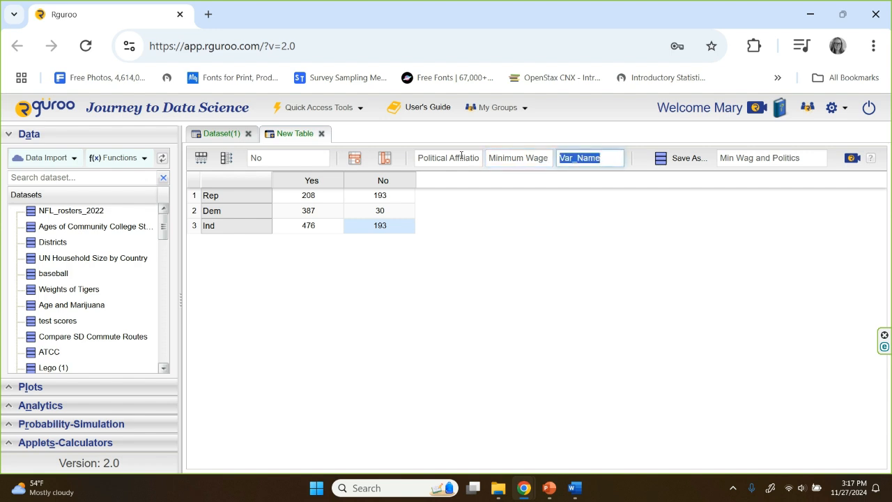
pyautogui.write('Number')
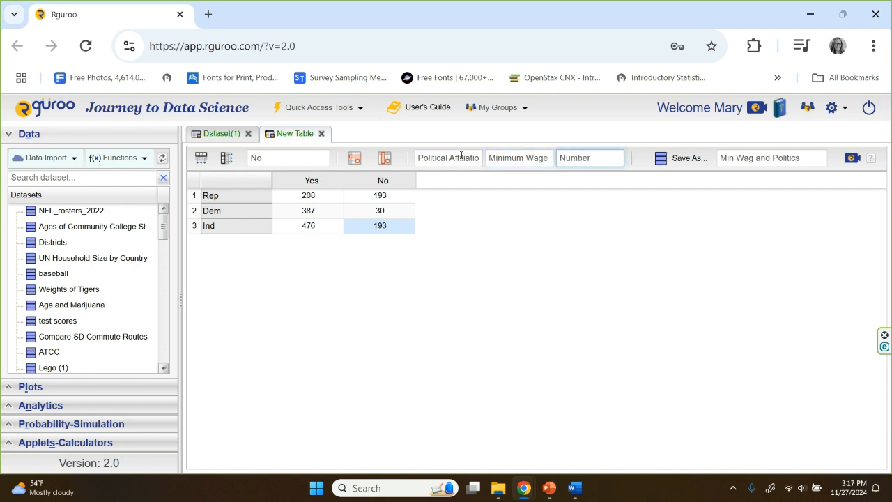
# Step: Save the completed two-way table as the dataset "Min Wag and Politics"
pyautogui.click(319, 196)
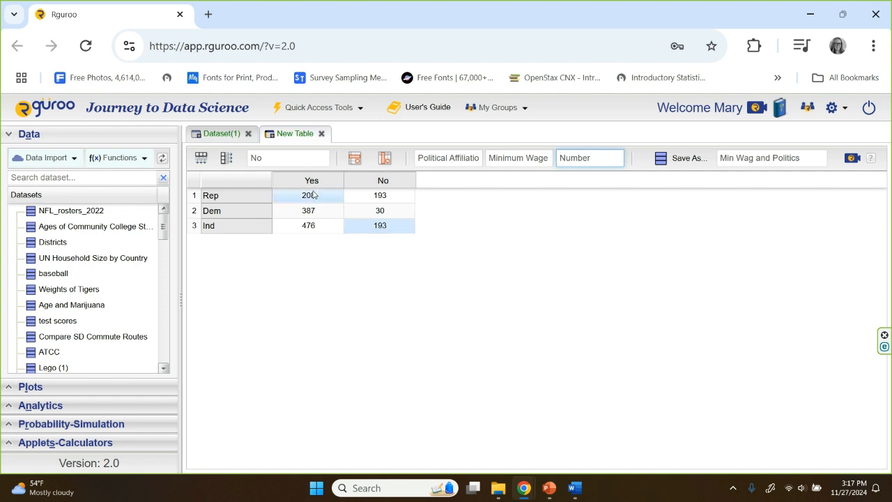
pyautogui.click(335, 227)
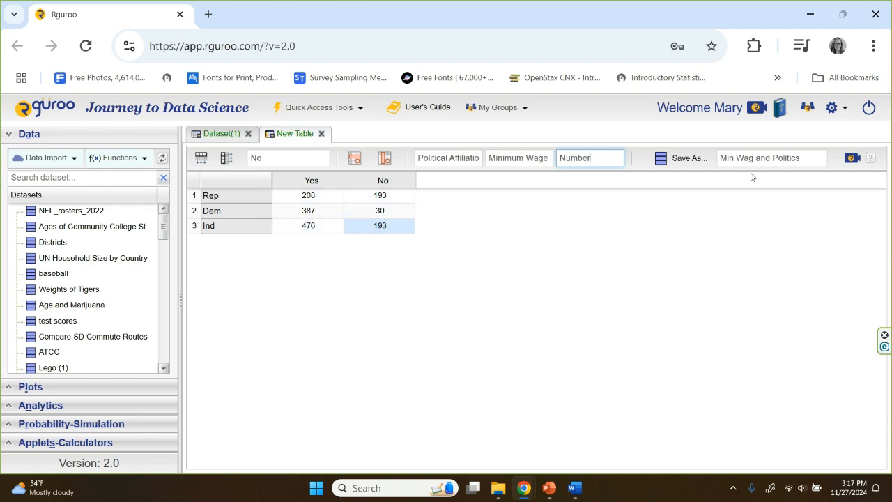
pyautogui.click(684, 160)
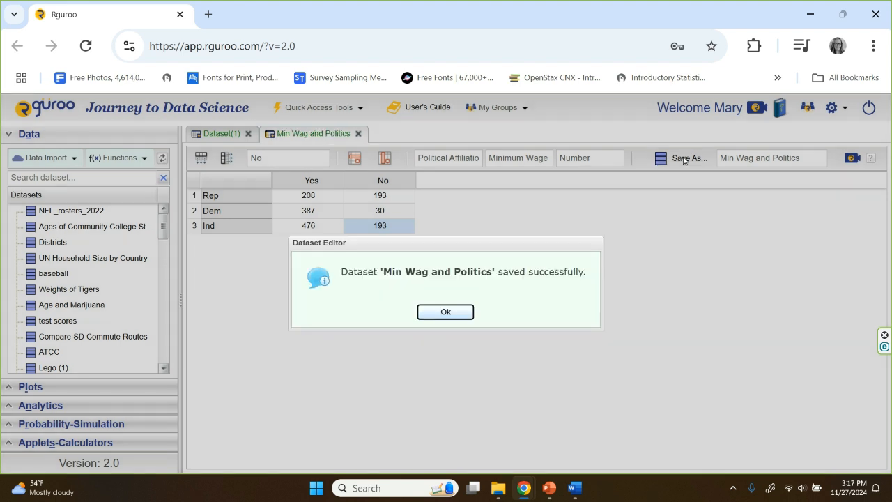
pyautogui.click(456, 313)
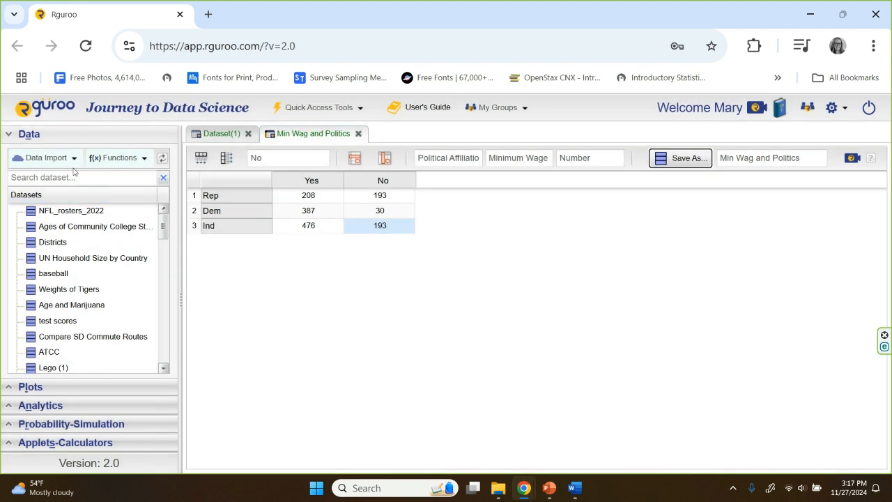
# Step: Start a Contingency Table analysis and choose "Min Wag and Politics" as its dataset
pyautogui.click(14, 134)
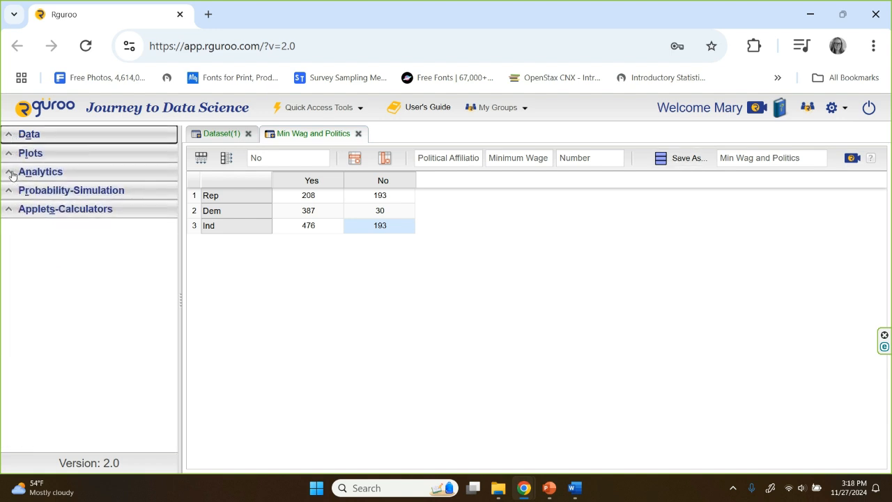
pyautogui.click(11, 173)
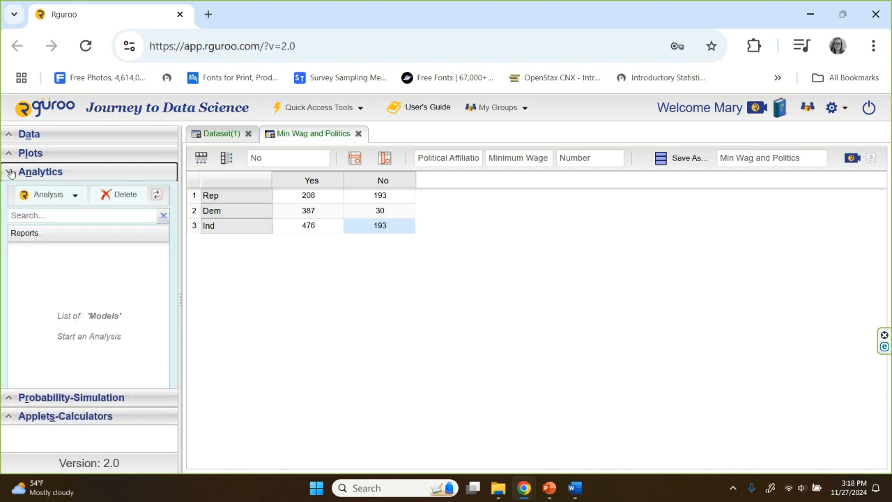
pyautogui.click(48, 197)
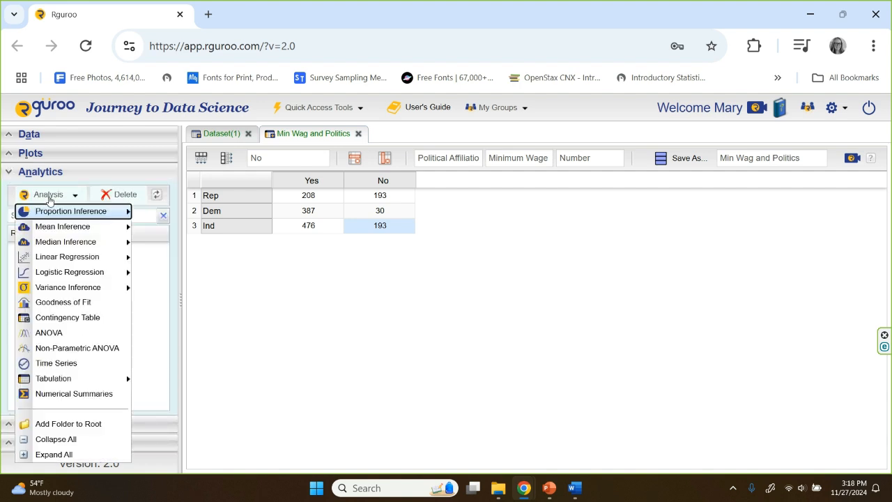
pyautogui.click(41, 318)
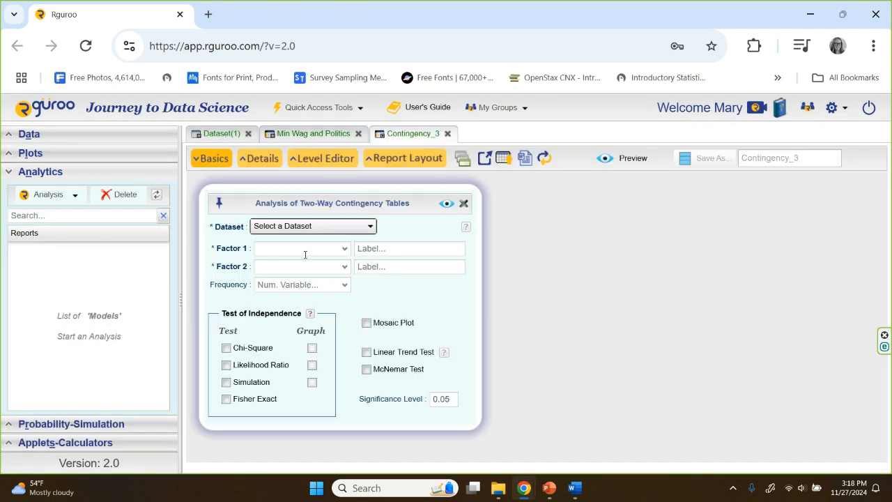
pyautogui.click(371, 229)
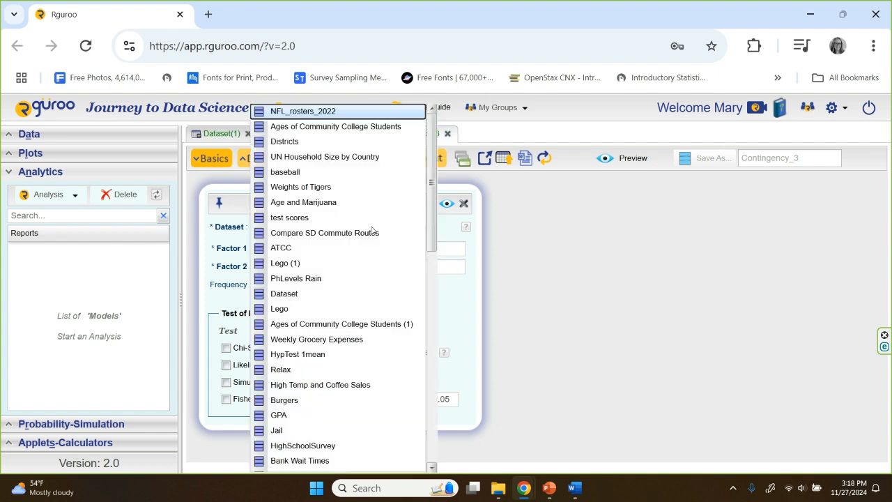
pyautogui.scroll(-1, 417, 240)
pyautogui.scroll(-8, 396, 372)
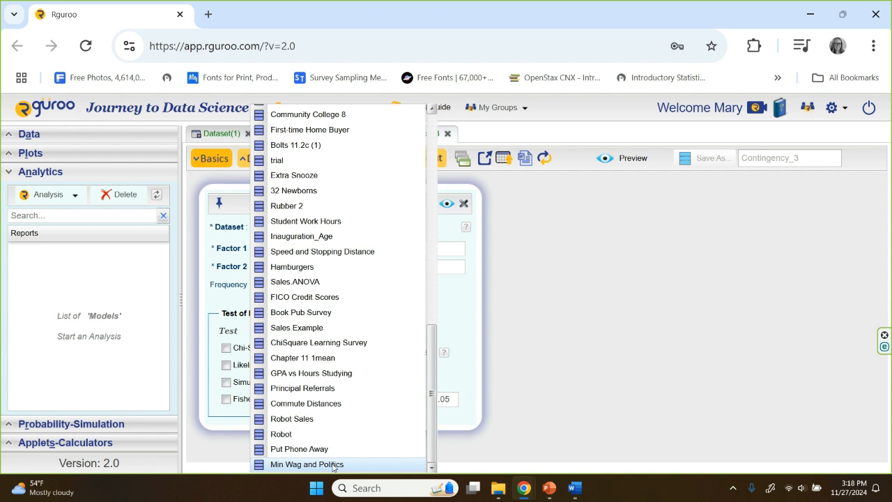
pyautogui.click(333, 465)
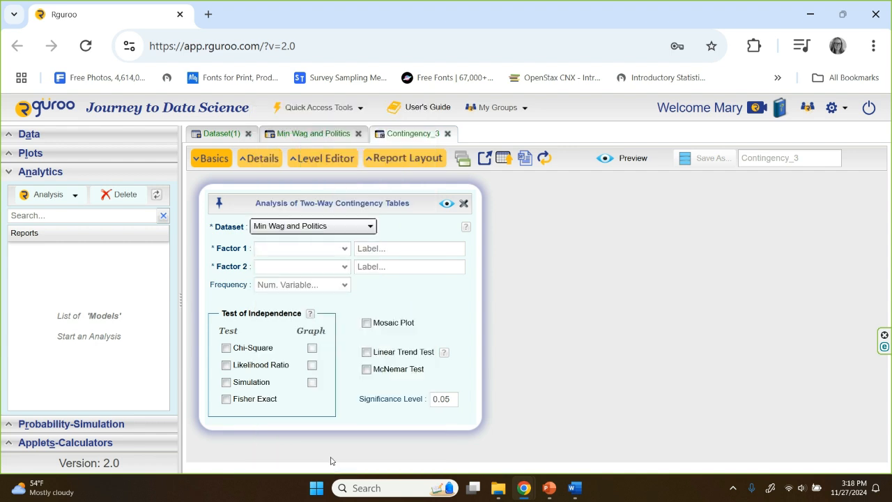
# Step: Assign Political.Affiliation as Factor 1, Minimum.Wage as Factor 2 and Number as the frequency variable
pyautogui.click(344, 252)
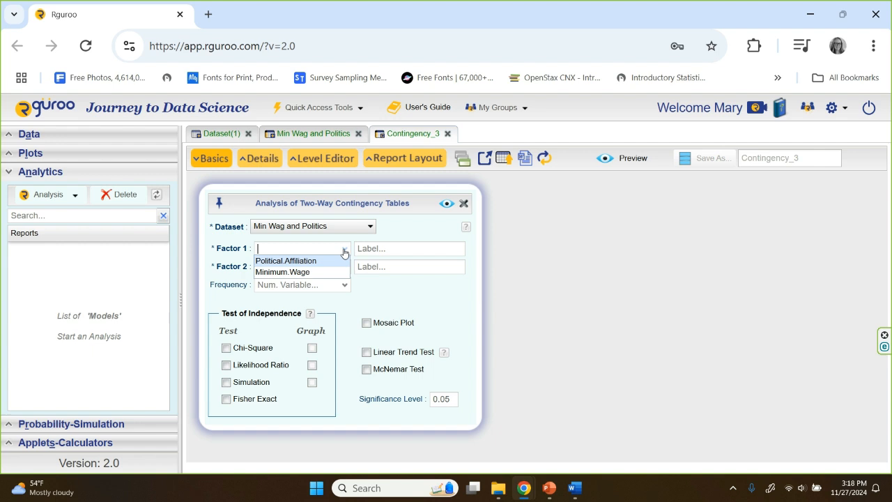
pyautogui.click(338, 261)
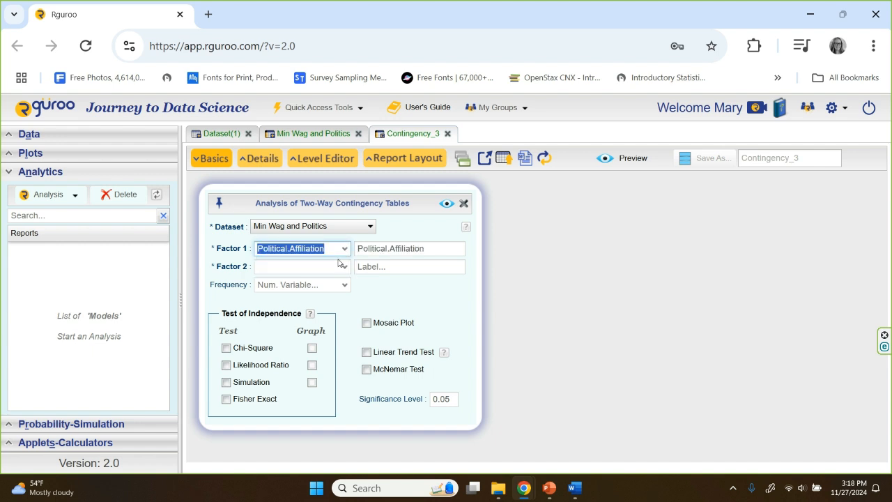
pyautogui.click(346, 266)
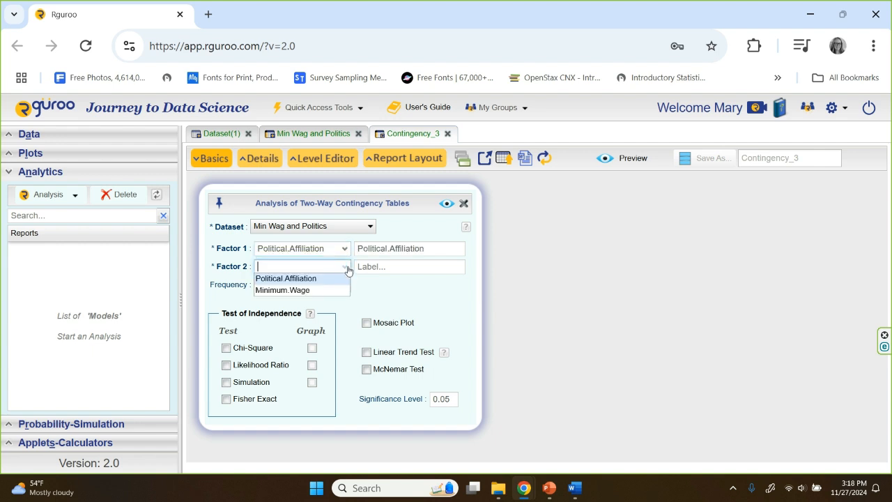
pyautogui.click(339, 288)
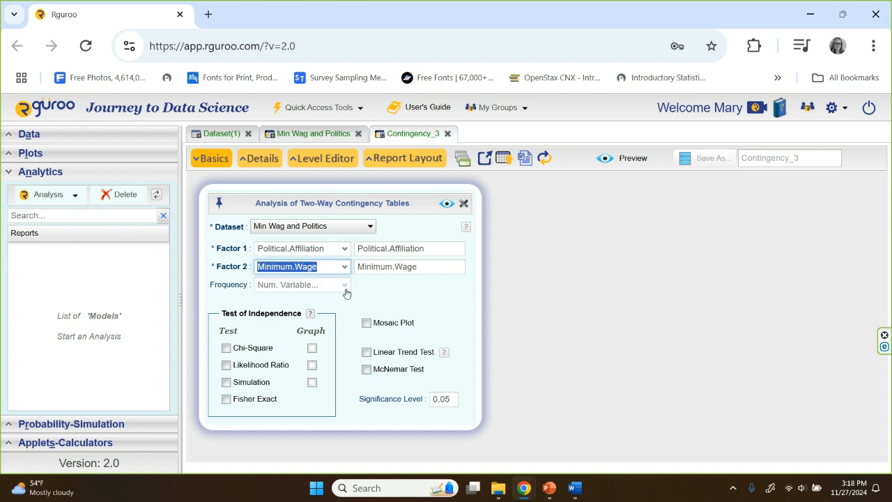
pyautogui.click(344, 286)
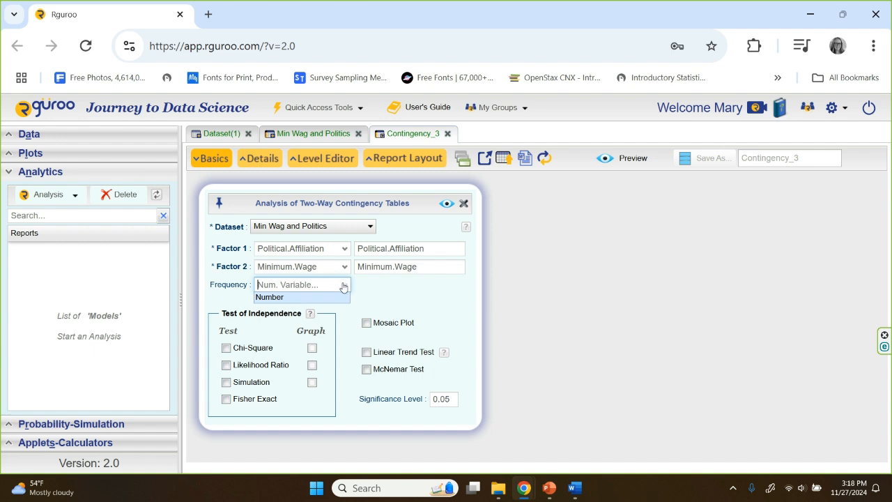
pyautogui.click(285, 298)
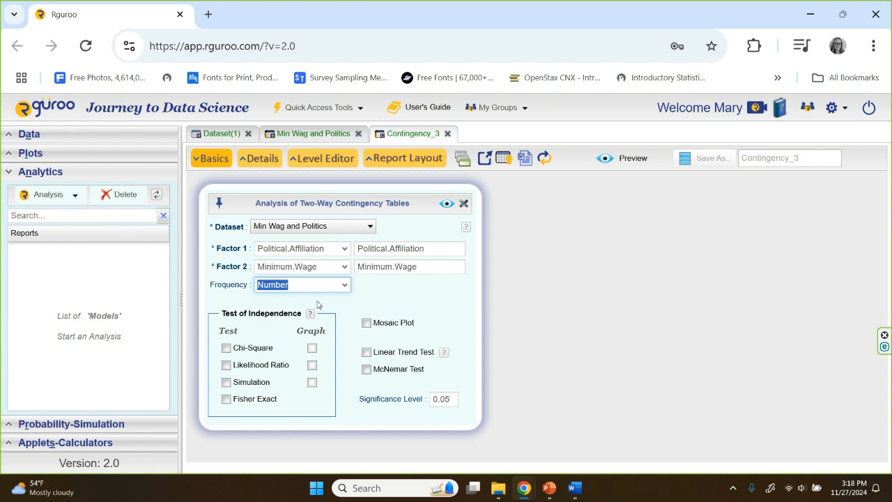
# Step: Enable the Chi-Square test of independence with its graph at significance level 0.10 and preview the report
pyautogui.click(226, 348)
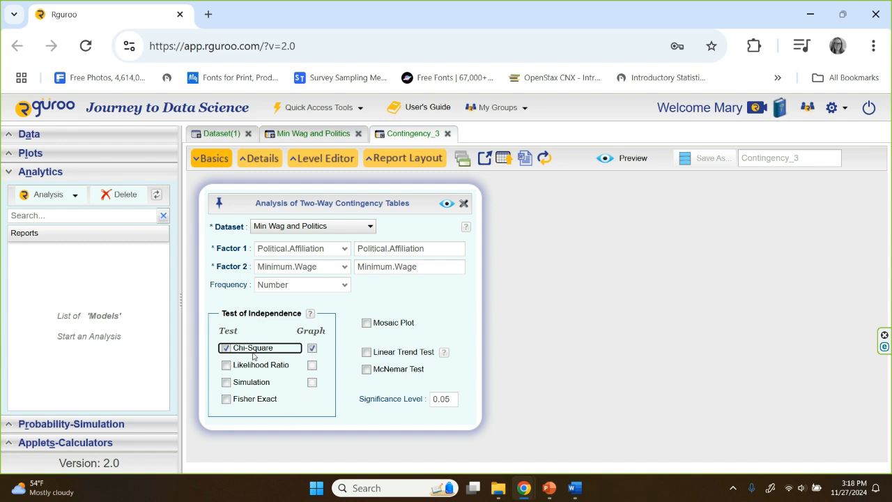
pyautogui.click(452, 399)
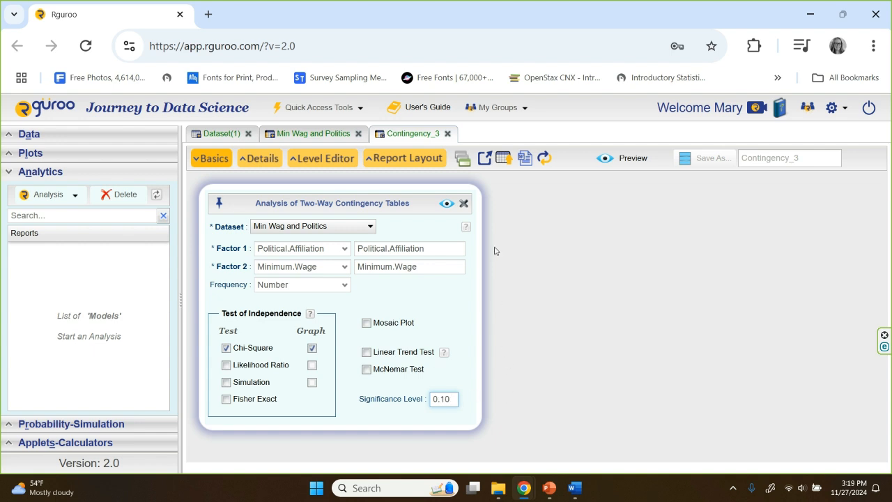
pyautogui.click(446, 203)
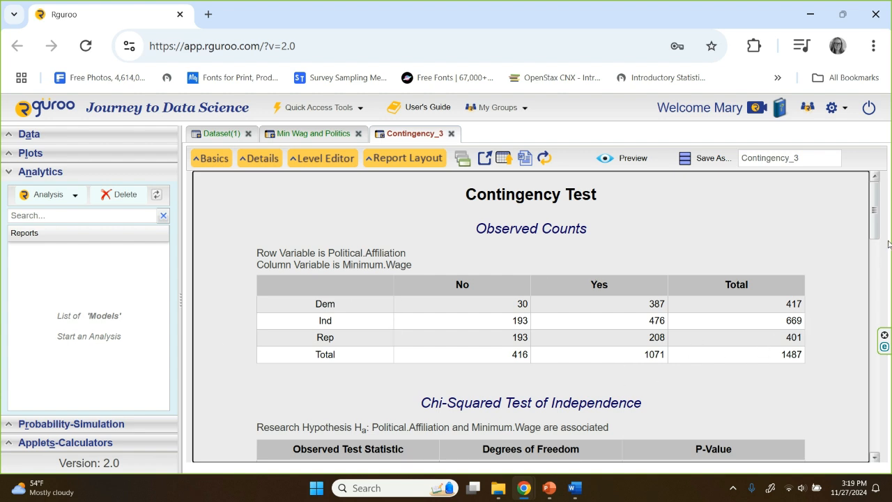
# Step: Examine the contingency report's test statistic, p-value, chi-squared graphs and expected counts
pyautogui.moveTo(873, 225); pyautogui.dragTo(873, 256)
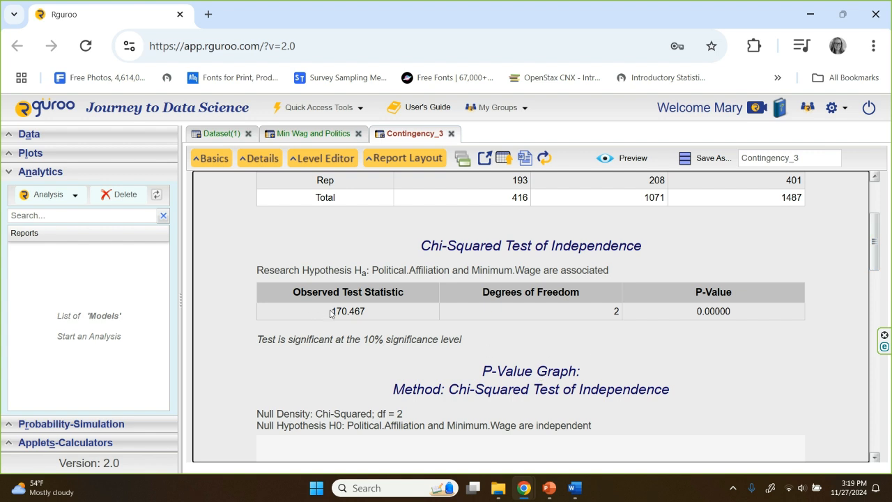
pyautogui.moveTo(331, 311); pyautogui.dragTo(367, 318)
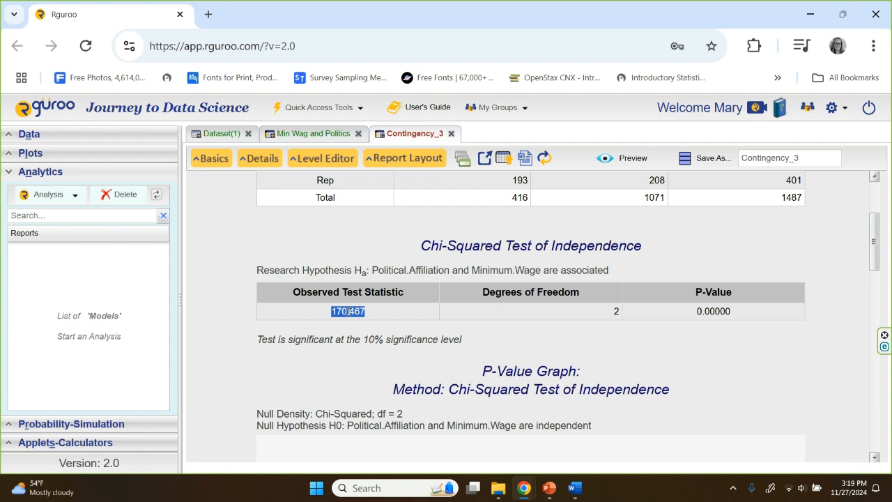
pyautogui.moveTo(689, 312); pyautogui.dragTo(731, 317)
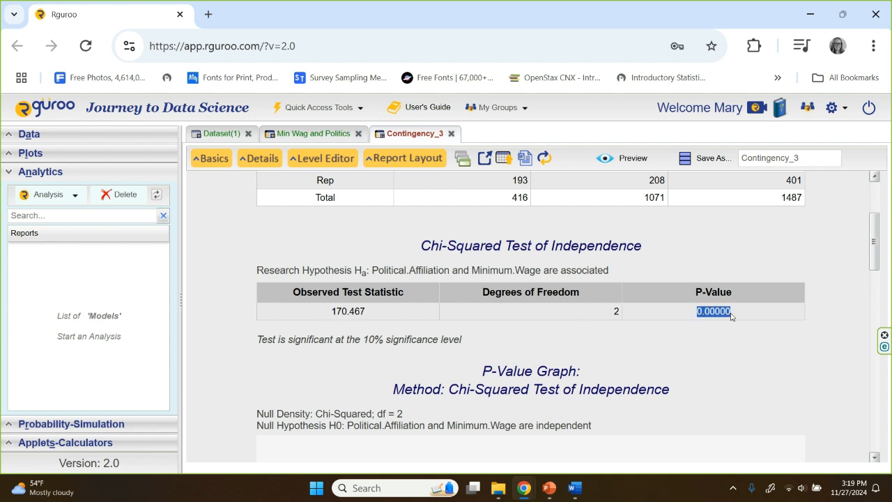
pyautogui.click(731, 316)
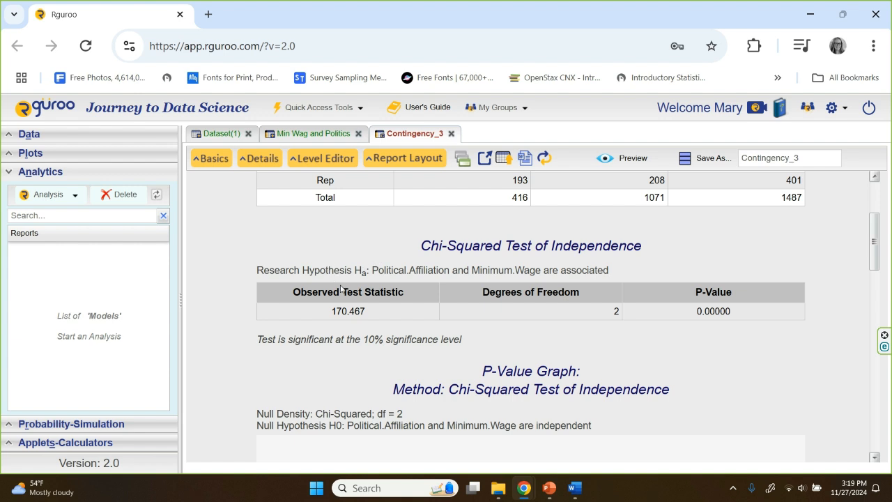
pyautogui.scroll(-5, 402, 382)
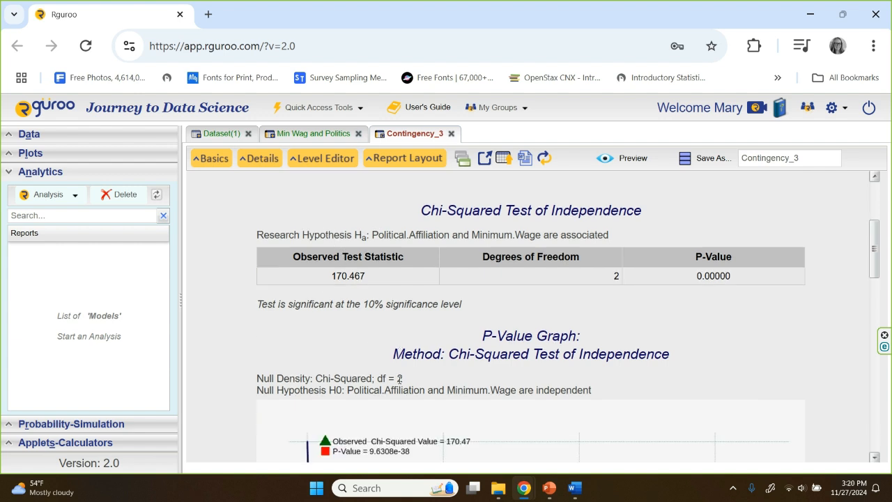
pyautogui.scroll(-5, 401, 381)
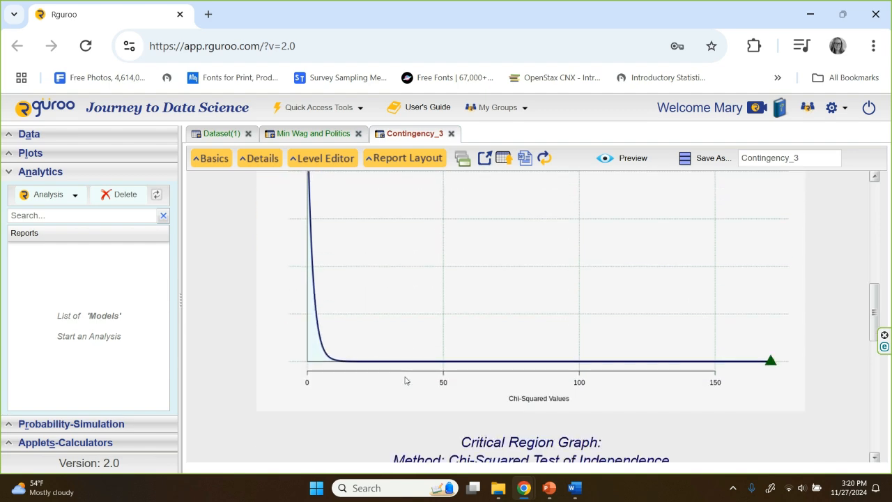
pyautogui.scroll(-15, 407, 377)
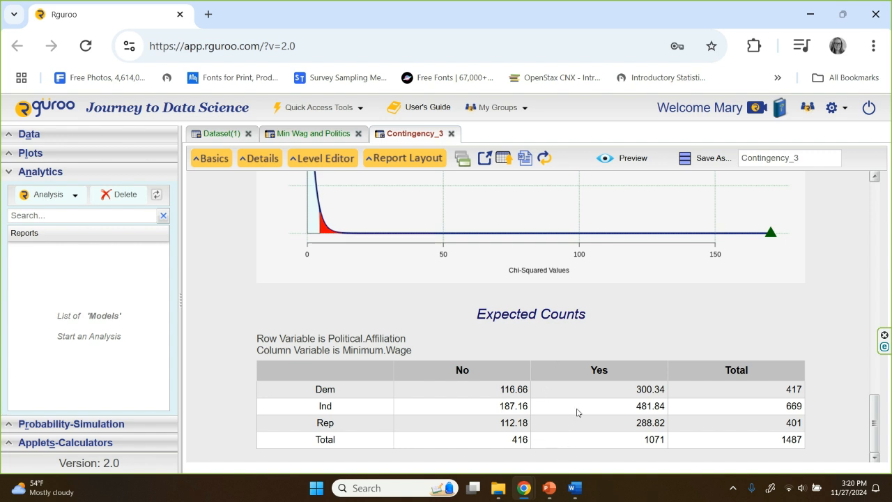
# Step: Switch to the hypotheses slide in PowerPoint and handwrite "χ² = 170" below the alternative hypothesis
pyautogui.moveTo(550, 491)
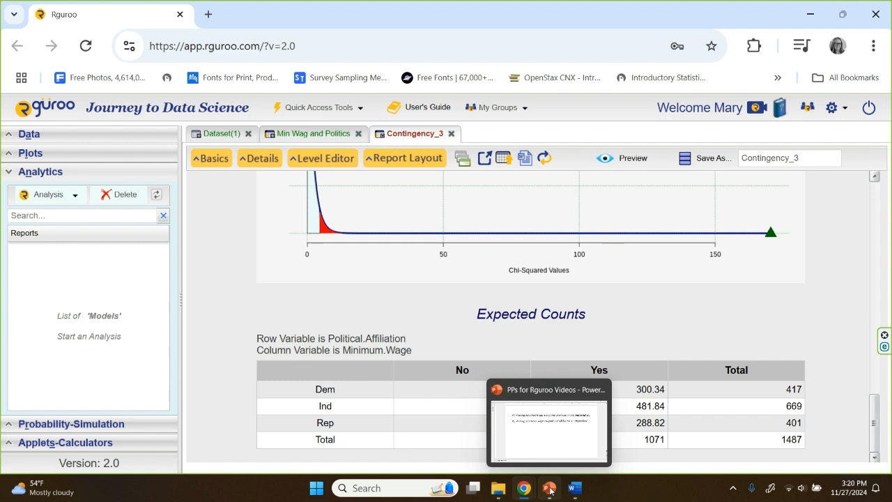
pyautogui.click(550, 490)
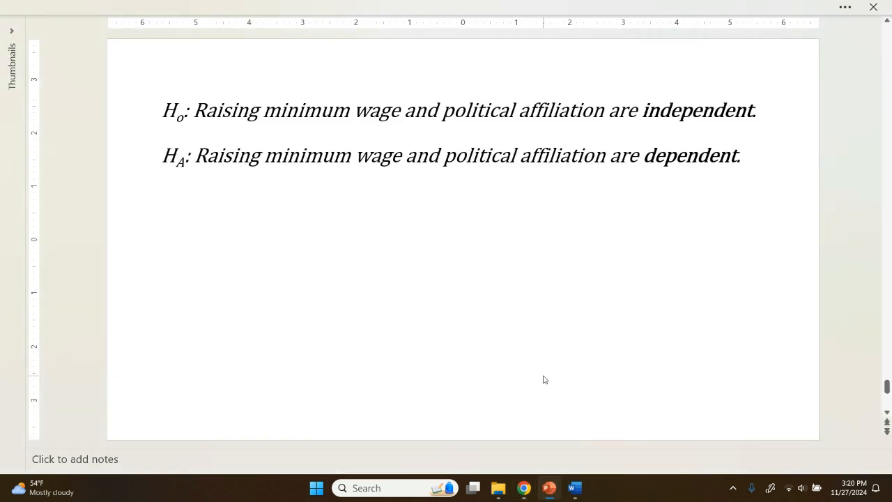
pyautogui.moveTo(172, 214); pyautogui.dragTo(210, 248)
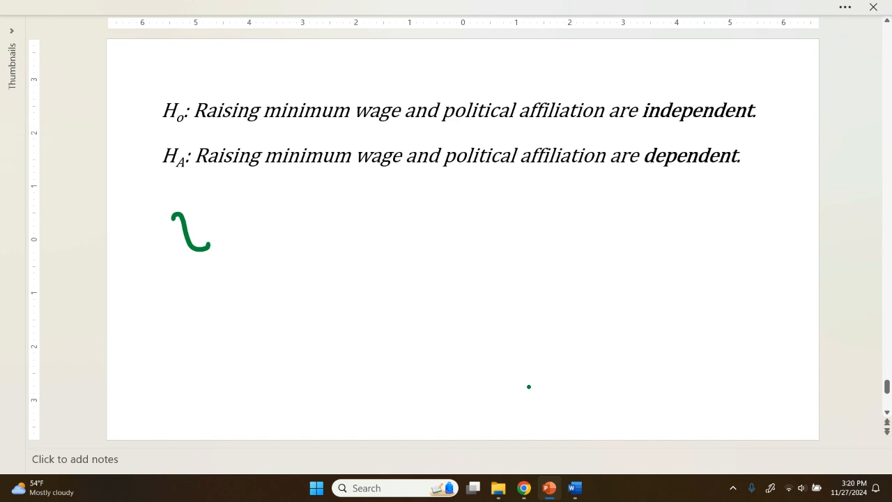
pyautogui.moveTo(204, 211); pyautogui.dragTo(173, 248)
pyautogui.moveTo(209, 201)
pyautogui.mouseDown()
pyautogui.moveTo(246, 236)
pyautogui.moveTo(272, 246)
pyautogui.moveTo(291, 245)
pyautogui.moveTo(317, 224)
pyautogui.mouseUp()
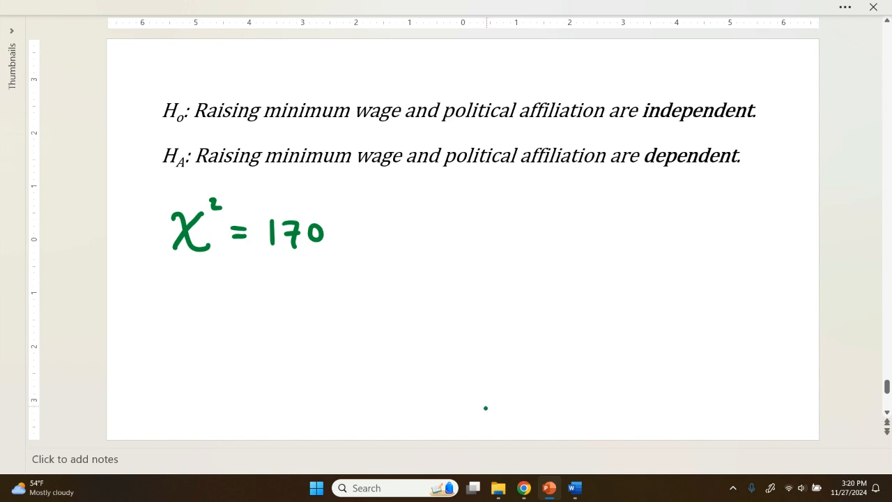
# Step: Handwrite the comparison of "P-VALUE 0.00000" < "α 0.10" below the chi-squared value, underlining both headings
pyautogui.moveTo(183, 295)
pyautogui.mouseDown()
pyautogui.moveTo(182, 319)
pyautogui.moveTo(215, 301)
pyautogui.mouseUp()
pyautogui.moveTo(218, 296)
pyautogui.mouseDown()
pyautogui.moveTo(224, 307)
pyautogui.moveTo(234, 296)
pyautogui.moveTo(253, 308)
pyautogui.moveTo(308, 301)
pyautogui.mouseUp()
pyautogui.moveTo(301, 294)
pyautogui.mouseDown()
pyautogui.moveTo(185, 315)
pyautogui.moveTo(203, 342)
pyautogui.moveTo(210, 327)
pyautogui.moveTo(286, 339)
pyautogui.moveTo(294, 331)
pyautogui.mouseUp()
pyautogui.click(223, 342)
pyautogui.moveTo(304, 330); pyautogui.dragTo(301, 331)
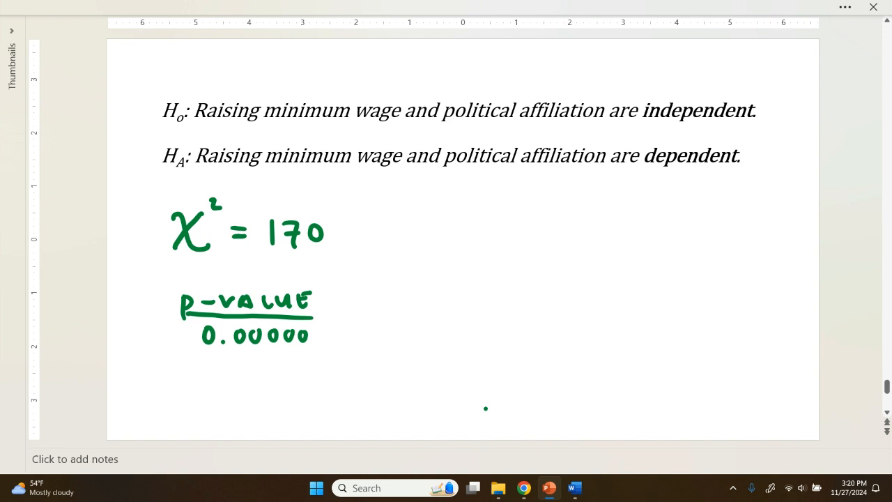
pyautogui.moveTo(413, 282)
pyautogui.mouseDown()
pyautogui.moveTo(394, 293)
pyautogui.moveTo(430, 313)
pyautogui.moveTo(399, 327)
pyautogui.moveTo(428, 340)
pyautogui.moveTo(445, 327)
pyautogui.mouseUp()
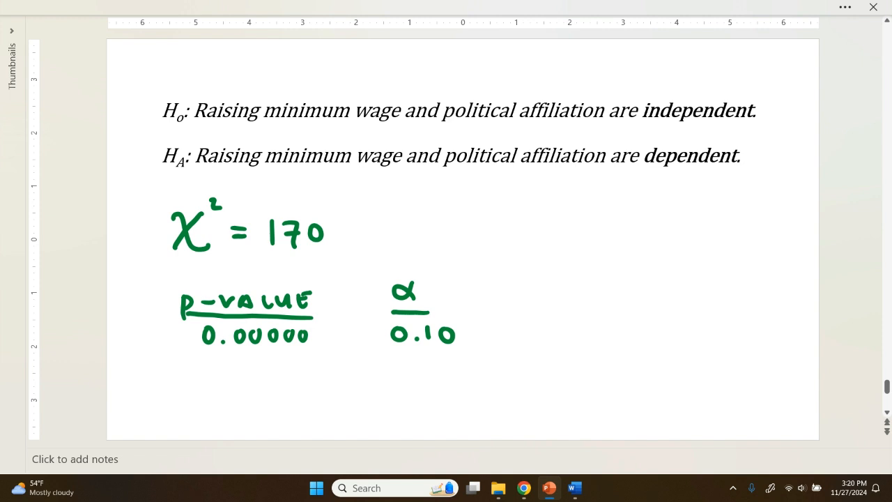
pyautogui.moveTo(361, 307)
pyautogui.mouseDown()
pyautogui.moveTo(332, 321)
pyautogui.moveTo(360, 333)
pyautogui.mouseUp()
# Step: Draw an arrow after the comparison and handwrite the decision "REJECT H₀" beside it
pyautogui.moveTo(478, 324)
pyautogui.mouseDown()
pyautogui.moveTo(532, 326)
pyautogui.moveTo(520, 335)
pyautogui.mouseUp()
pyautogui.moveTo(550, 308)
pyautogui.mouseDown()
pyautogui.moveTo(550, 334)
pyautogui.moveTo(581, 332)
pyautogui.moveTo(579, 308)
pyautogui.mouseUp()
pyautogui.moveTo(570, 320)
pyautogui.mouseDown()
pyautogui.moveTo(578, 319)
pyautogui.moveTo(581, 348)
pyautogui.mouseUp()
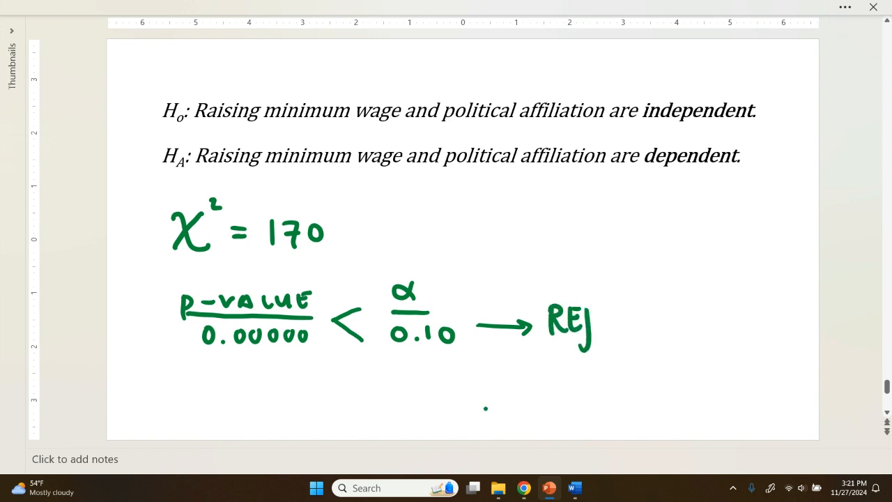
pyautogui.moveTo(592, 311)
pyautogui.mouseDown()
pyautogui.moveTo(603, 331)
pyautogui.moveTo(602, 307)
pyautogui.mouseUp()
pyautogui.moveTo(619, 311)
pyautogui.mouseDown()
pyautogui.moveTo(618, 325)
pyautogui.moveTo(633, 305)
pyautogui.mouseUp()
pyautogui.moveTo(622, 306); pyautogui.dragTo(624, 326)
pyautogui.moveTo(650, 292)
pyautogui.mouseDown()
pyautogui.moveTo(650, 326)
pyautogui.moveTo(669, 328)
pyautogui.moveTo(666, 308)
pyautogui.moveTo(678, 312)
pyautogui.mouseUp()
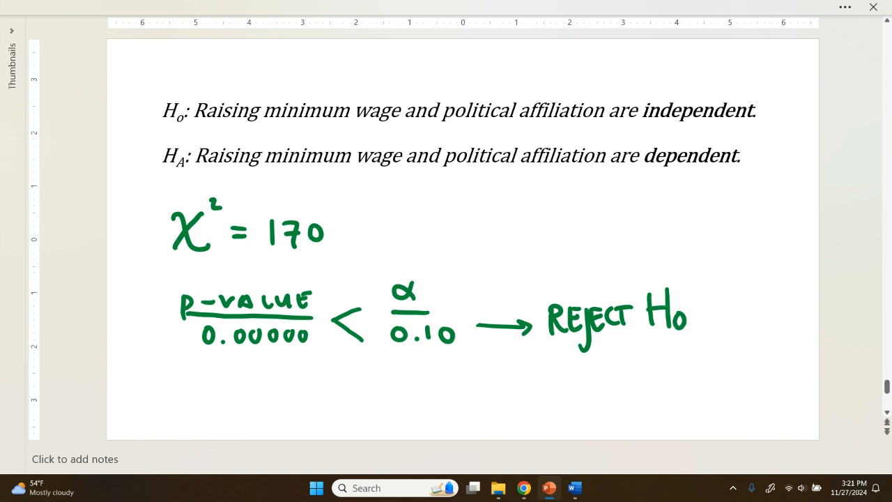
# Step: Strike through the null hypothesis on the slide and circle the alternative hypothesis
pyautogui.moveTo(768, 109); pyautogui.dragTo(155, 110)
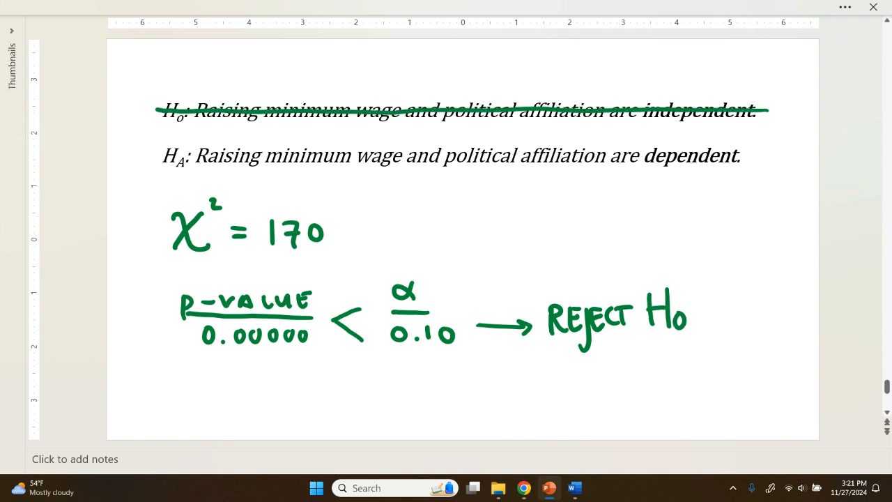
pyautogui.moveTo(756, 126); pyautogui.dragTo(512, 123)
pyautogui.moveTo(261, 125)
pyautogui.mouseDown()
pyautogui.moveTo(140, 170)
pyautogui.moveTo(309, 185)
pyautogui.moveTo(733, 183)
pyautogui.moveTo(793, 147)
pyautogui.moveTo(757, 125)
pyautogui.mouseUp()
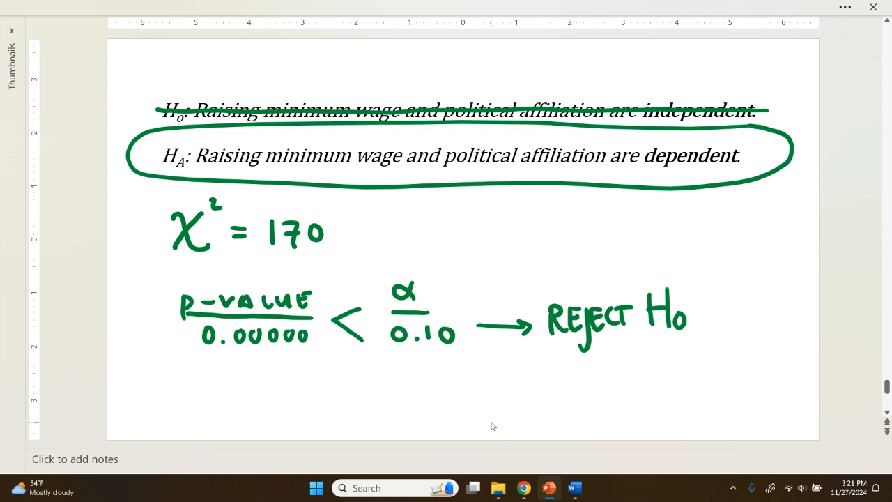
pyautogui.scroll(-1, 491, 426)
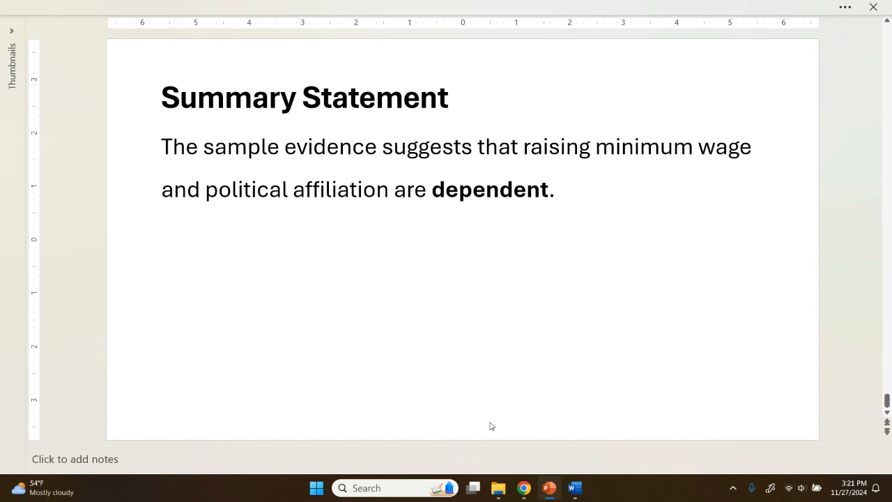